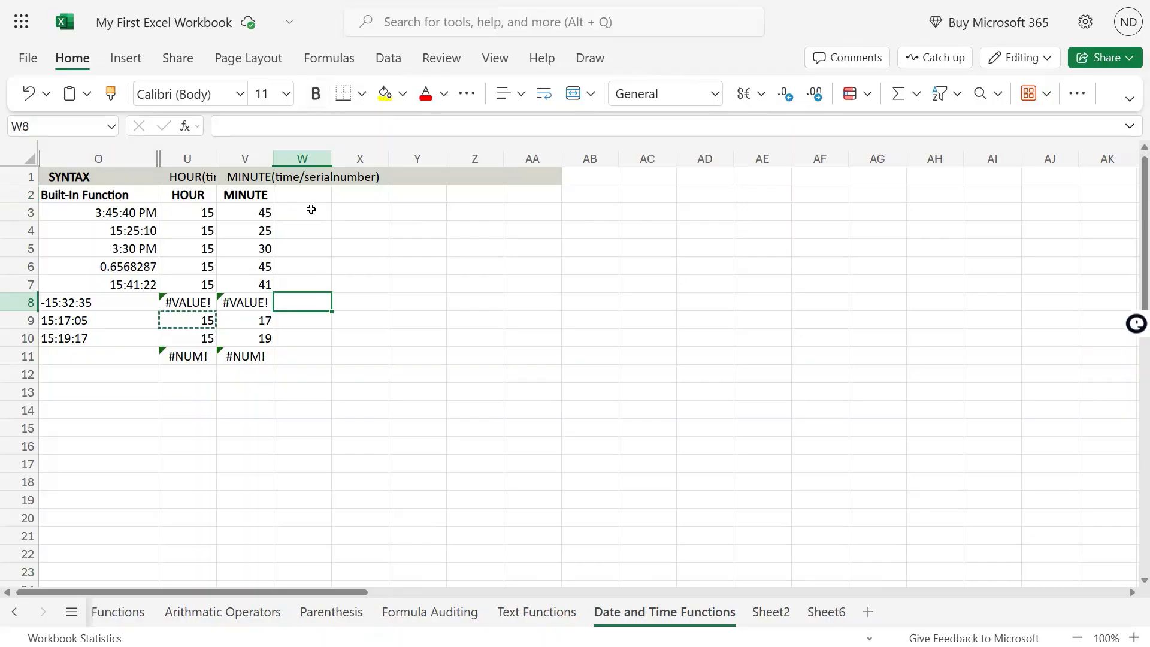
- Enter the header SECOND in cell W2, beside the MINUTE column header
{"action": "left_click", "coordinate": [303, 196]}
{"action": "key", "text": "Escape"}
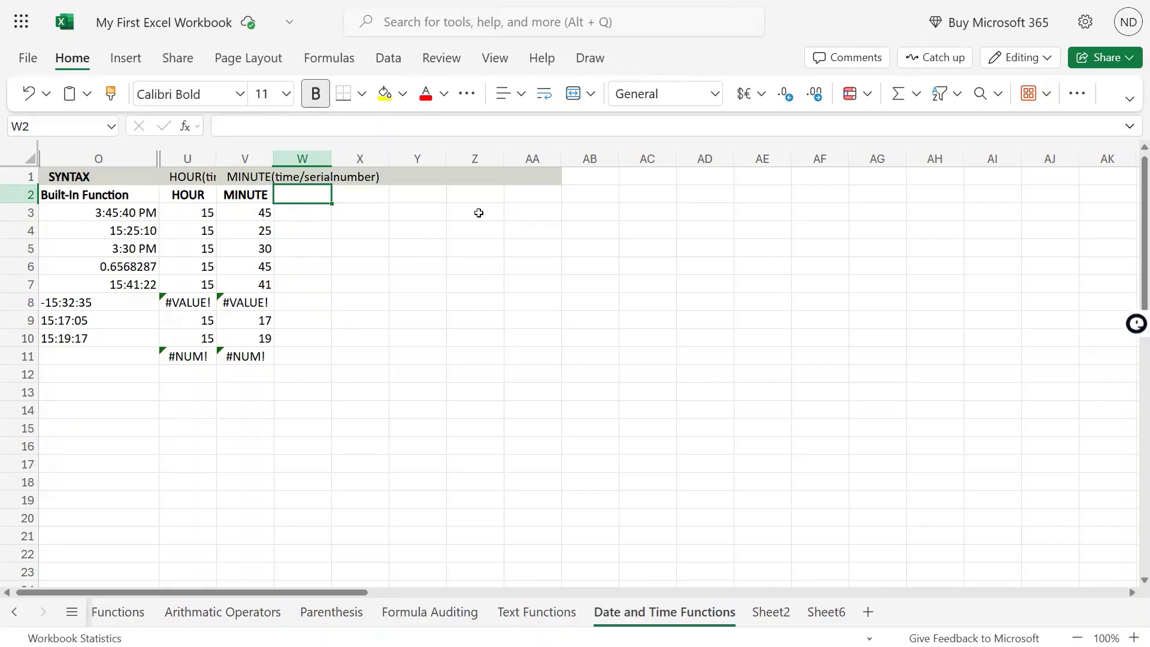
{"action": "type", "text": "SCOND"}
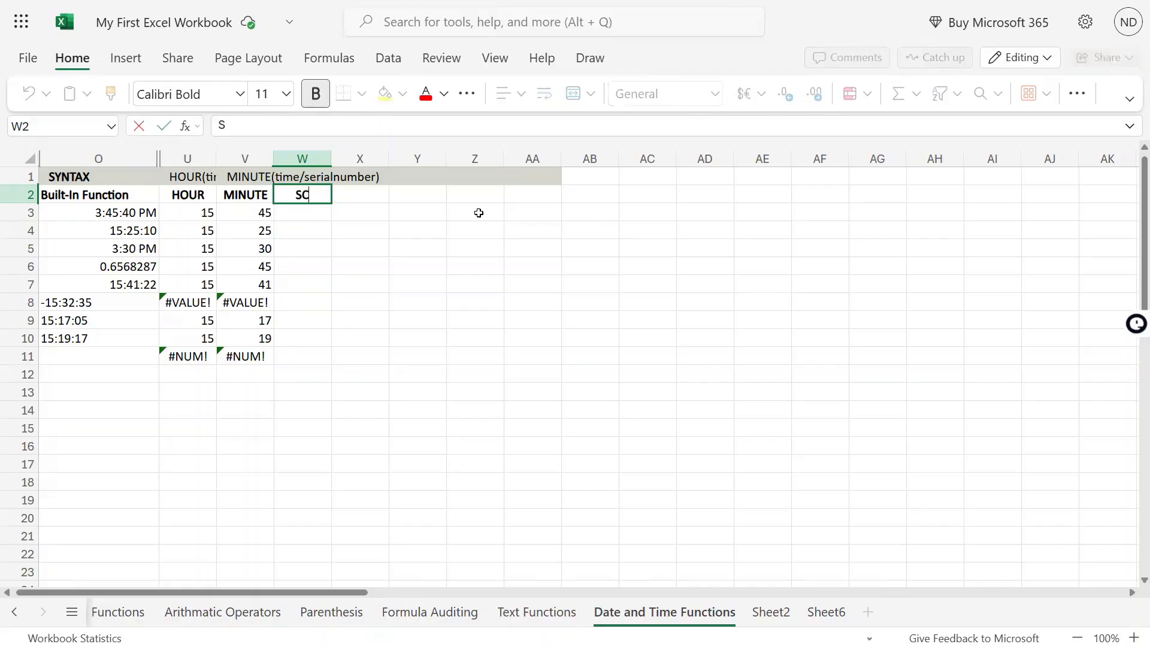
{"action": "key", "text": "BackSpace"}
{"action": "key", "text": "BackSpace"}
{"action": "key", "text": "BackSpace"}
{"action": "key", "text": "BackSpace"}
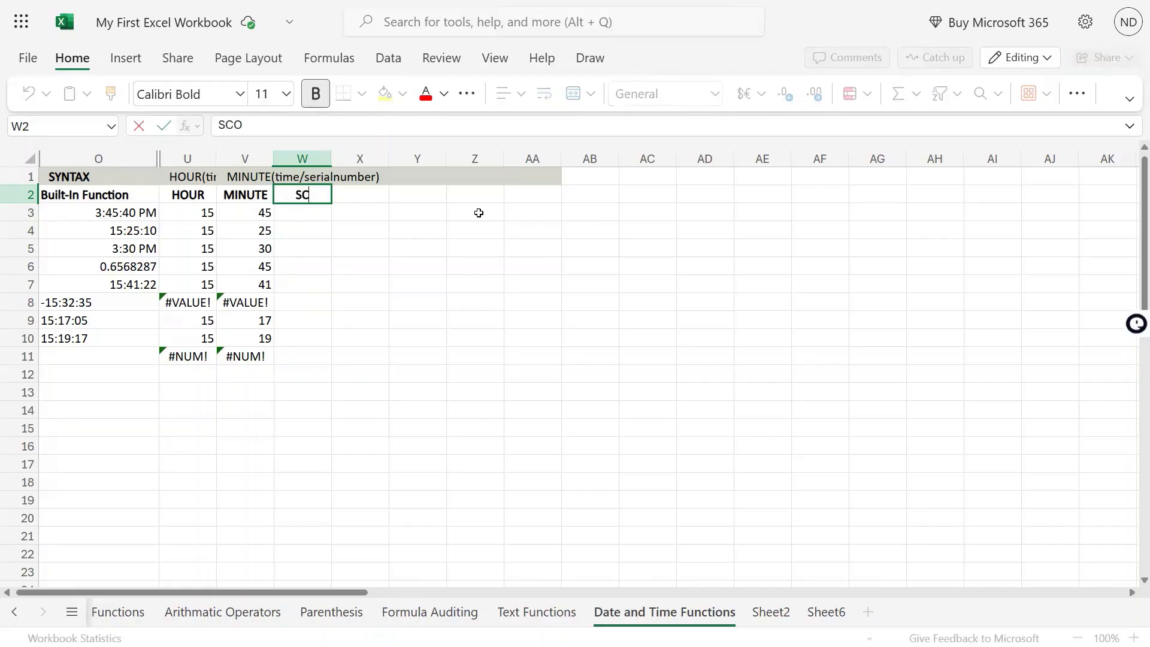
{"action": "type", "text": "ECOND"}
{"action": "key", "text": "Return"}
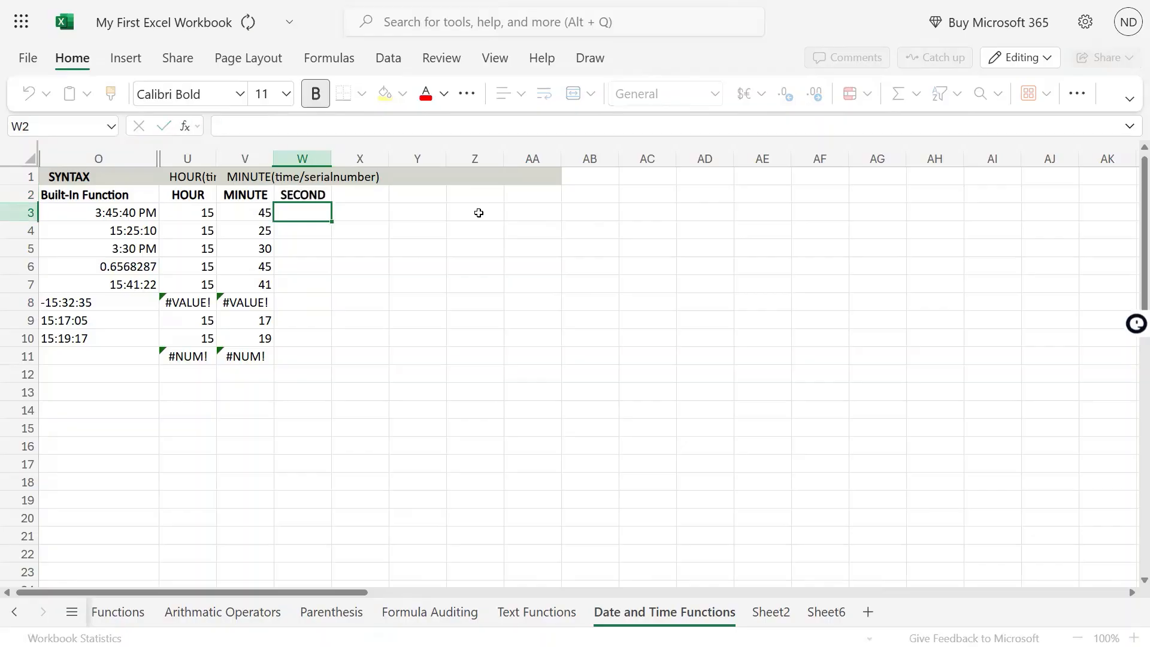
{"action": "key", "text": "Left"}
{"action": "key", "text": "Left"}
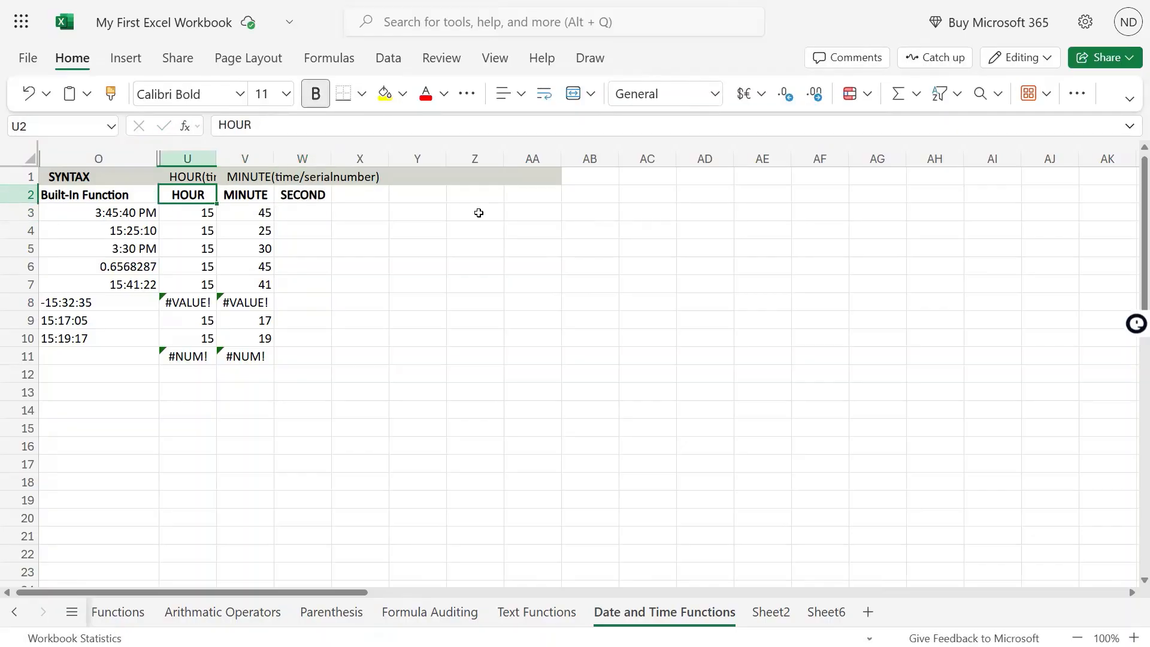
{"action": "key", "text": "Right"}
{"action": "key", "text": "Right"}
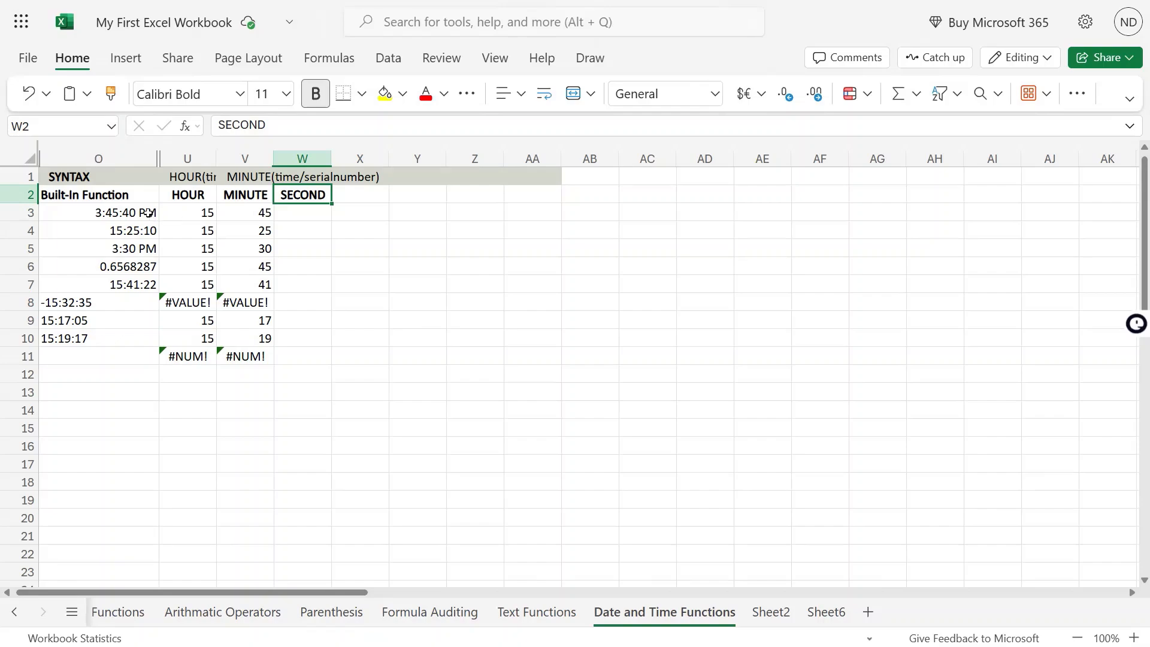
{"action": "left_click_drag", "start_coordinate": [148, 213], "coordinate": [142, 288]}
- Enter the formula =SECOND(O3) in cell W3 to extract the seconds from the first time
{"action": "left_click", "coordinate": [303, 213]}
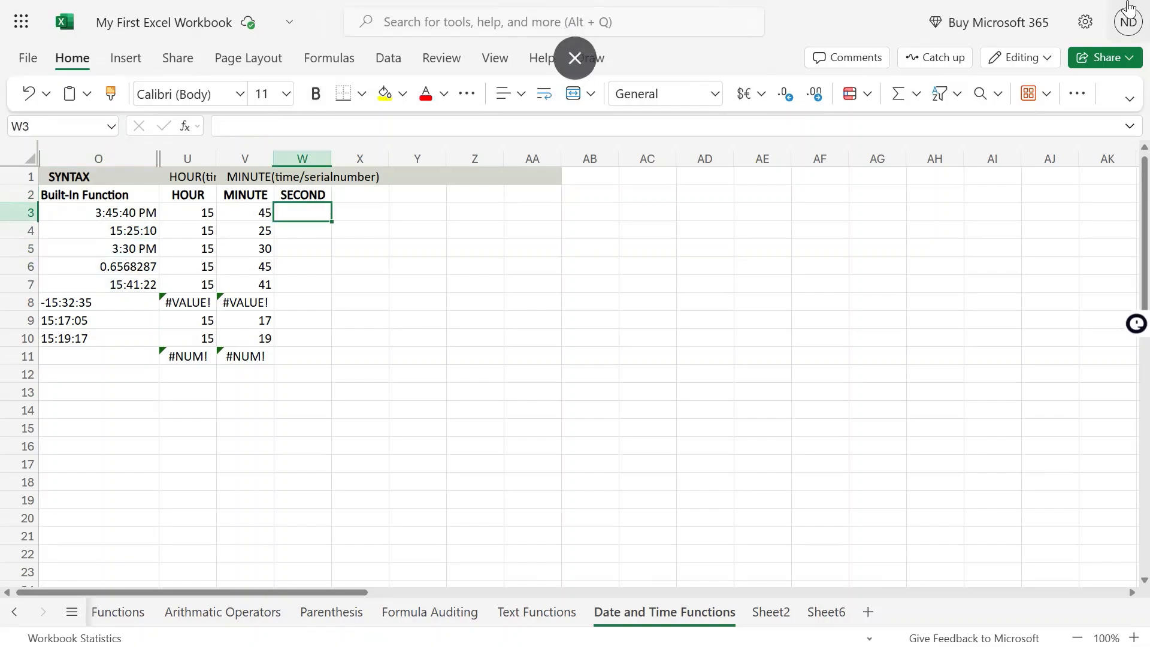
{"action": "type", "text": "=s"}
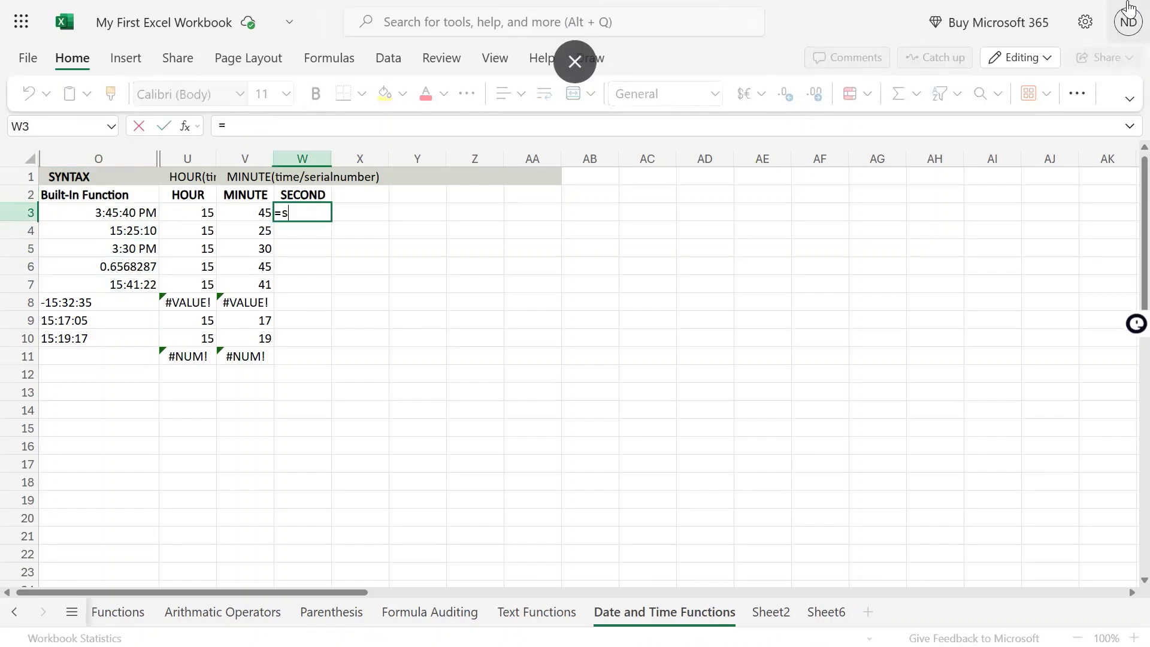
{"action": "type", "text": "econd("}
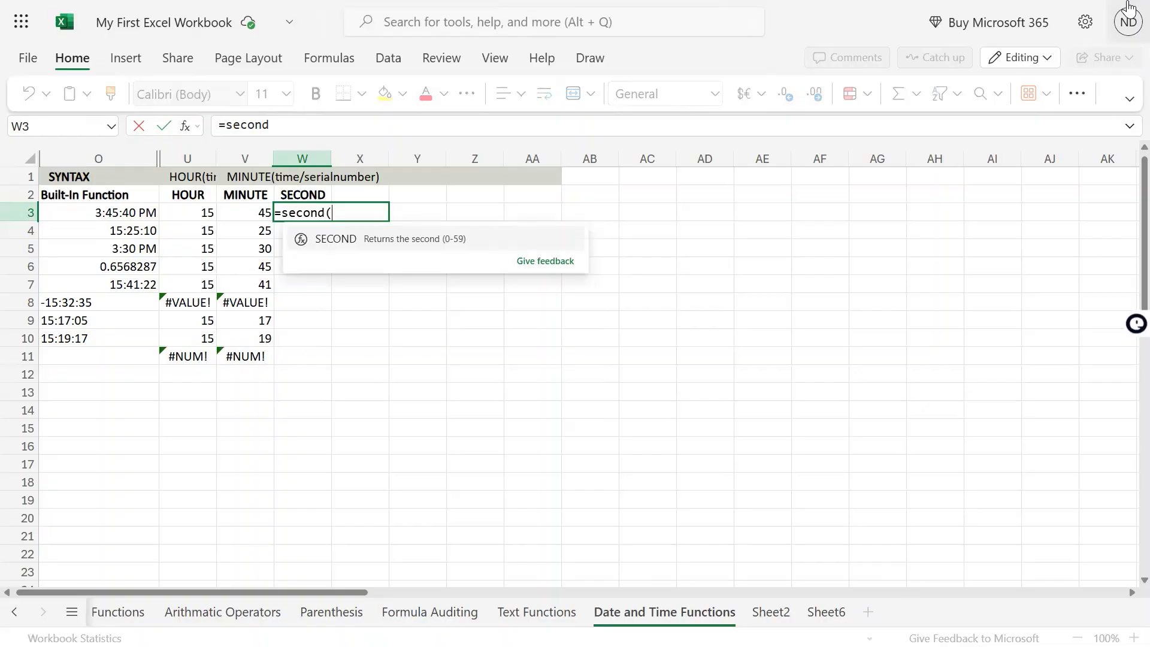
{"action": "key", "text": "Left"}
{"action": "key", "text": "Left"}
{"action": "key", "text": "Left"}
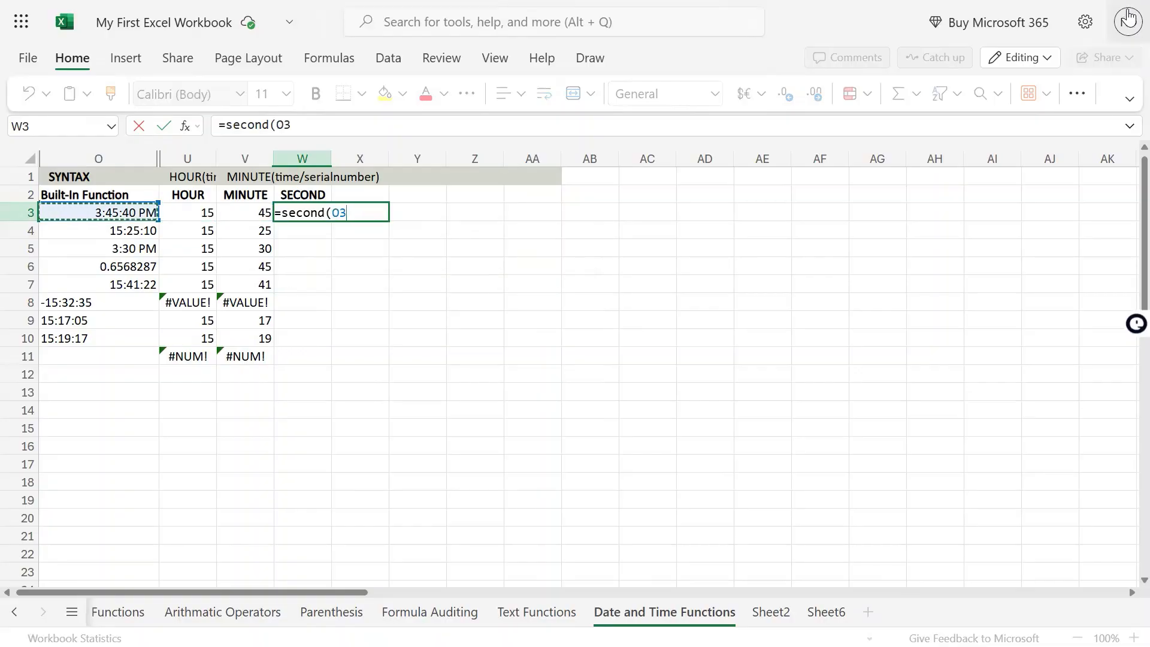
{"action": "key", "text": "Return"}
{"action": "key", "text": "Up"}
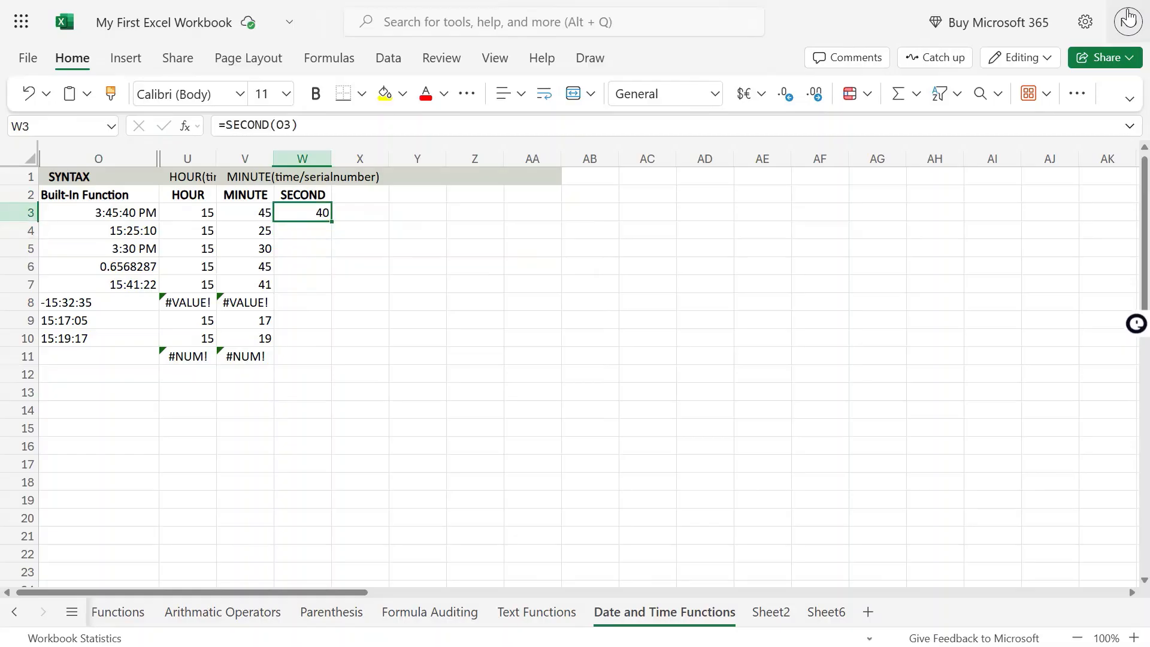
- Copy the SECOND formula from W3 to W4
{"action": "key", "text": "Left"}
{"action": "key", "text": "Left"}
{"action": "key", "text": "Left"}
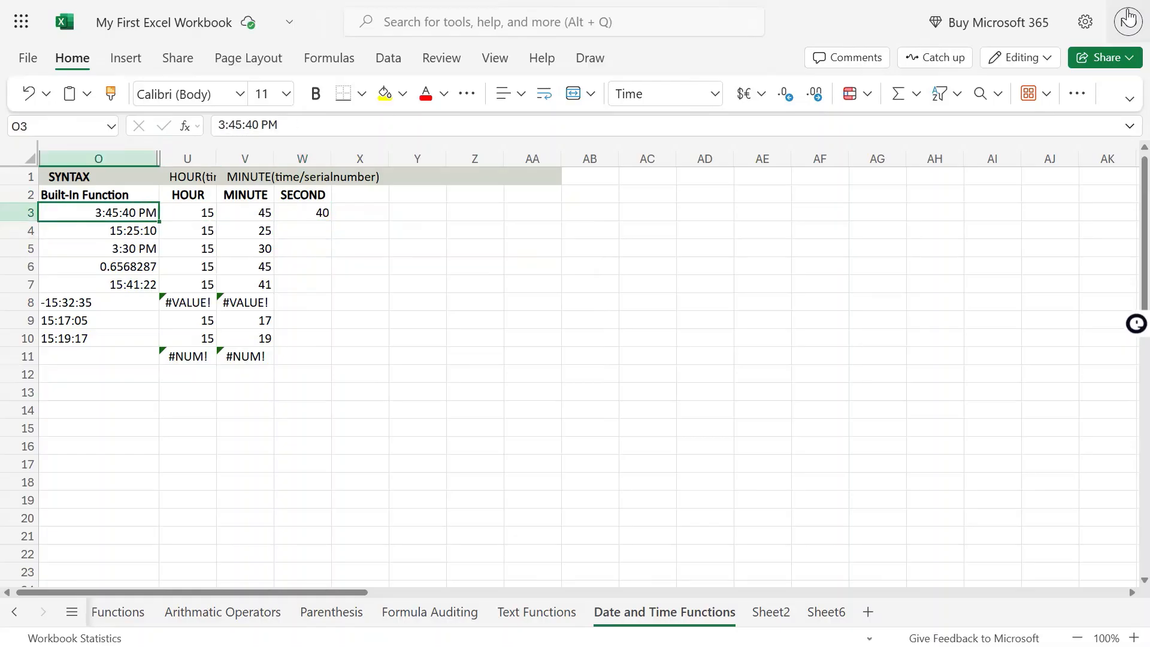
{"action": "key", "text": "Right"}
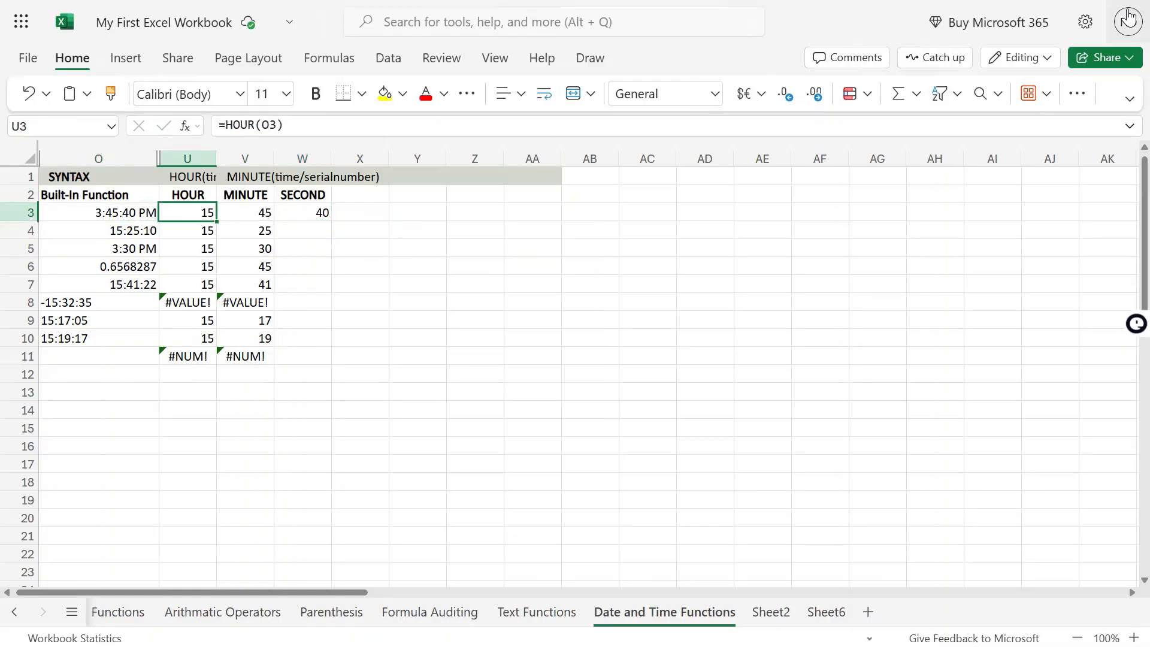
{"action": "key", "text": "Right"}
{"action": "key", "text": "Right"}
{"action": "key", "text": "ctrl+c"}
{"action": "key", "text": "Down"}
{"action": "key", "text": "ctrl+v"}
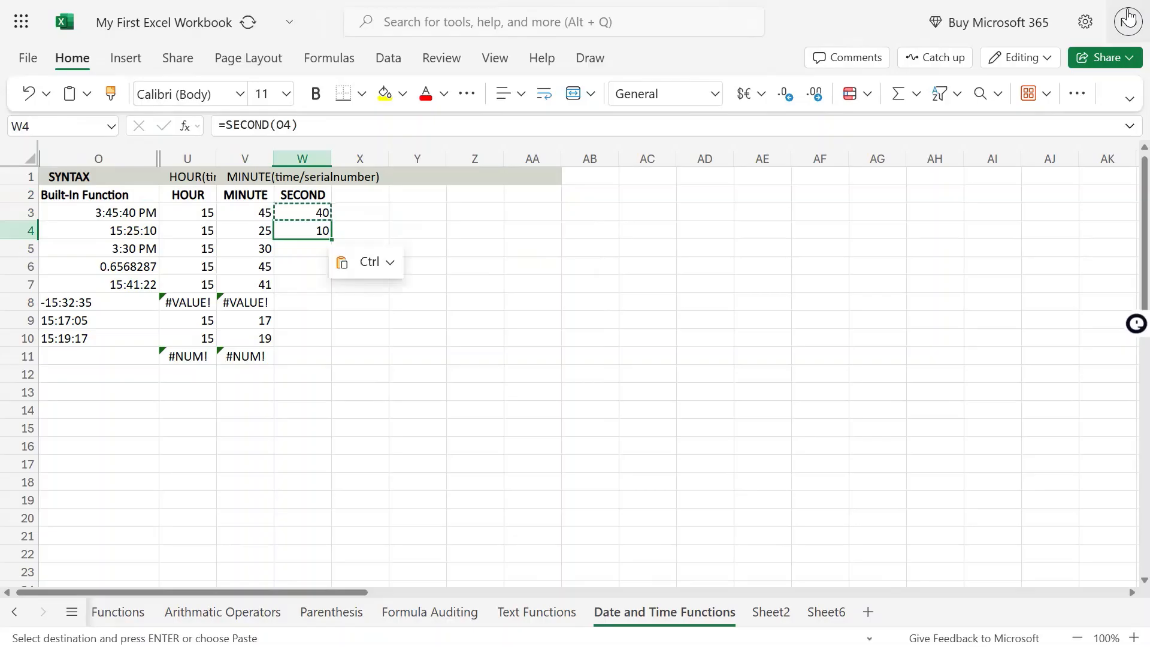
- Copy the SECOND formula from W4 to W5
{"action": "key", "text": "Left"}
{"action": "key", "text": "Left"}
{"action": "key", "text": "Left"}
{"action": "key", "text": "Right"}
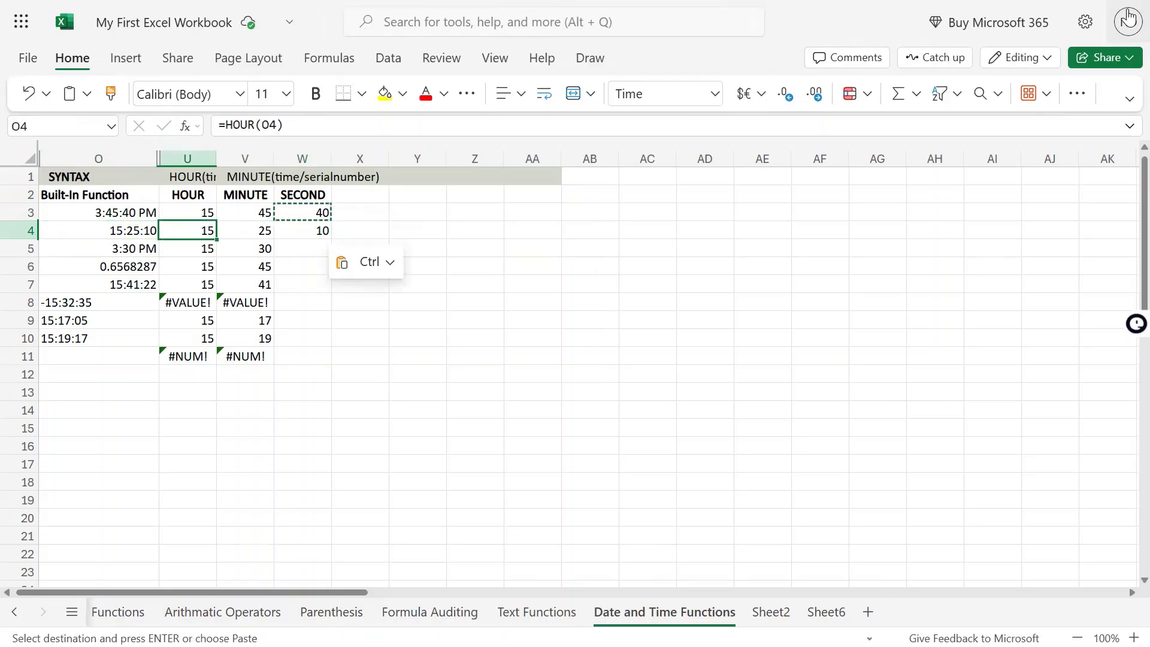
{"action": "key", "text": "Right"}
{"action": "key", "text": "Right"}
{"action": "key", "text": "ctrl+c"}
{"action": "key", "text": "Down"}
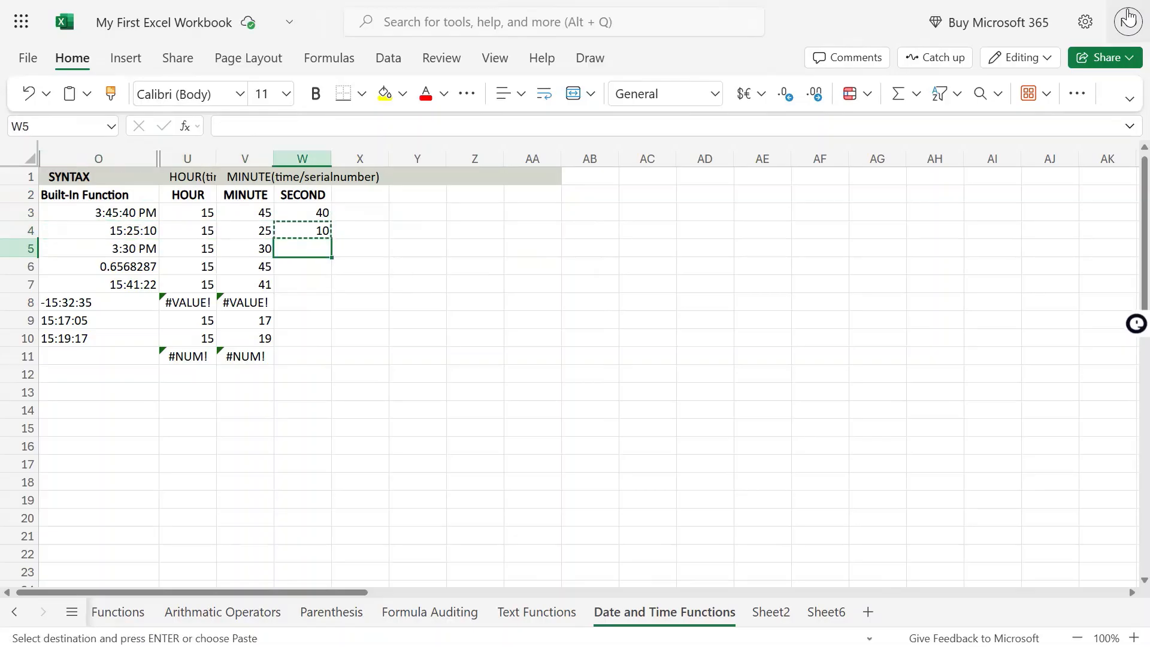
{"action": "key", "text": "ctrl+v"}
- Inspect the full time value stored in O5, including its seconds, without altering it
{"action": "key", "text": "Left"}
{"action": "key", "text": "Left"}
{"action": "key", "text": "Left"}
{"action": "type", "text": "3:30:50 PM"}
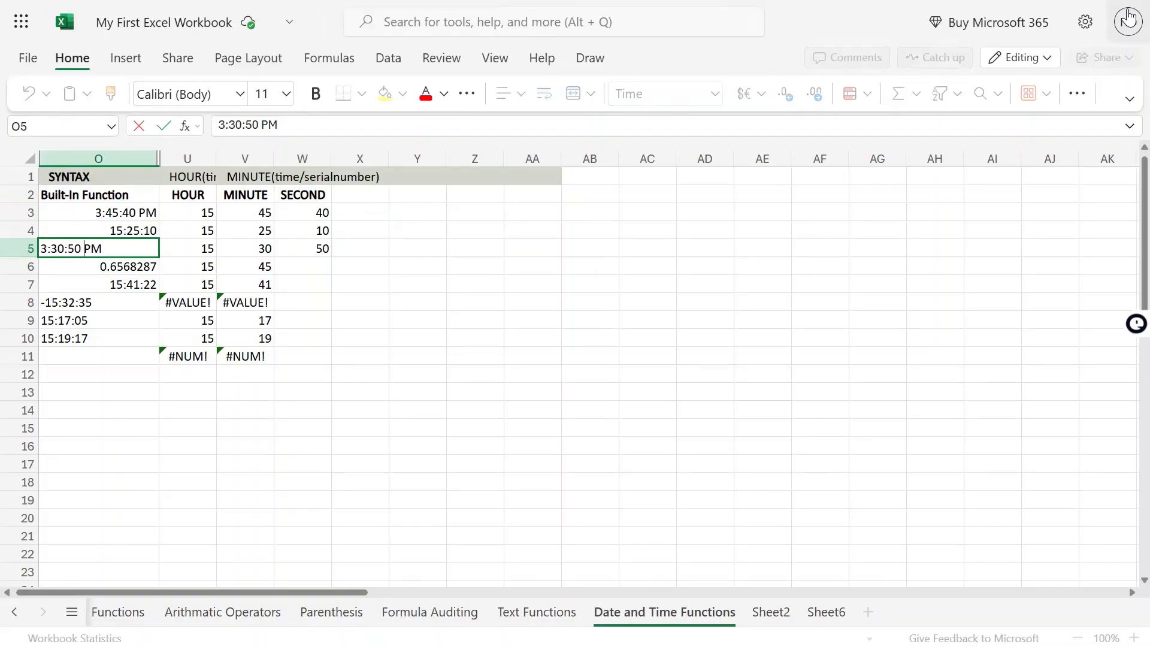
{"action": "key", "text": "Left"}
{"action": "key", "text": "Tab"}
{"action": "key", "text": "Right"}
{"action": "key", "text": "Right"}
{"action": "key", "text": "Right"}
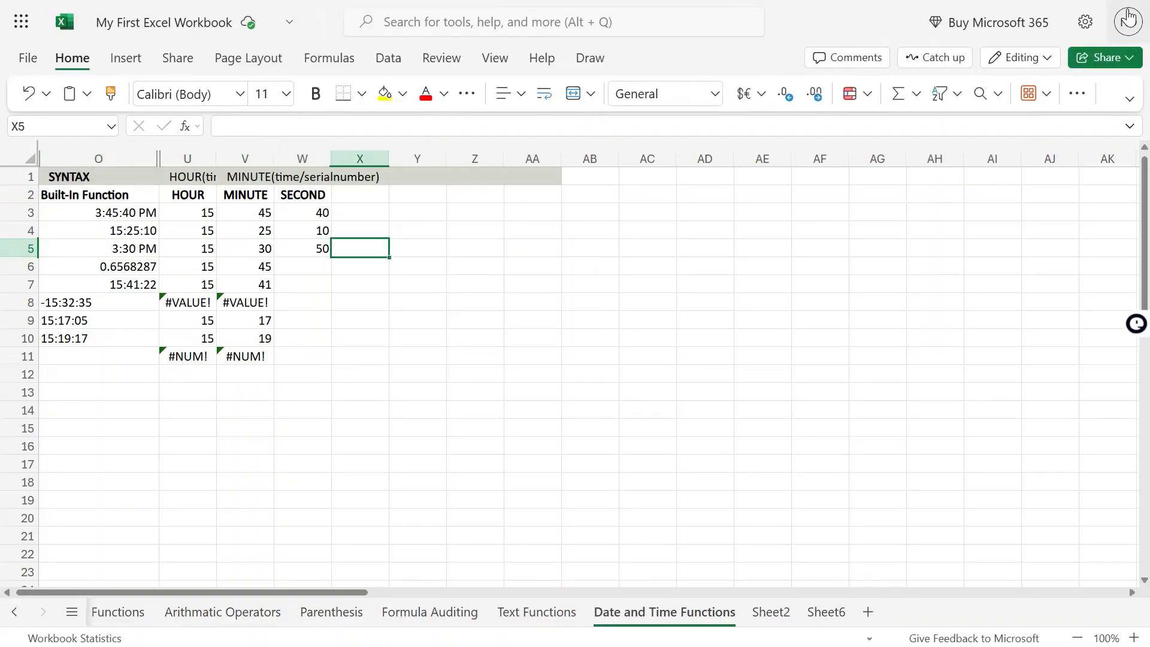
- Copy the SECOND formula from W5 to W6
{"action": "key", "text": "Left"}
{"action": "key", "text": "ctrl+c"}
{"action": "key", "text": "Down"}
{"action": "key", "text": "ctrl+v"}
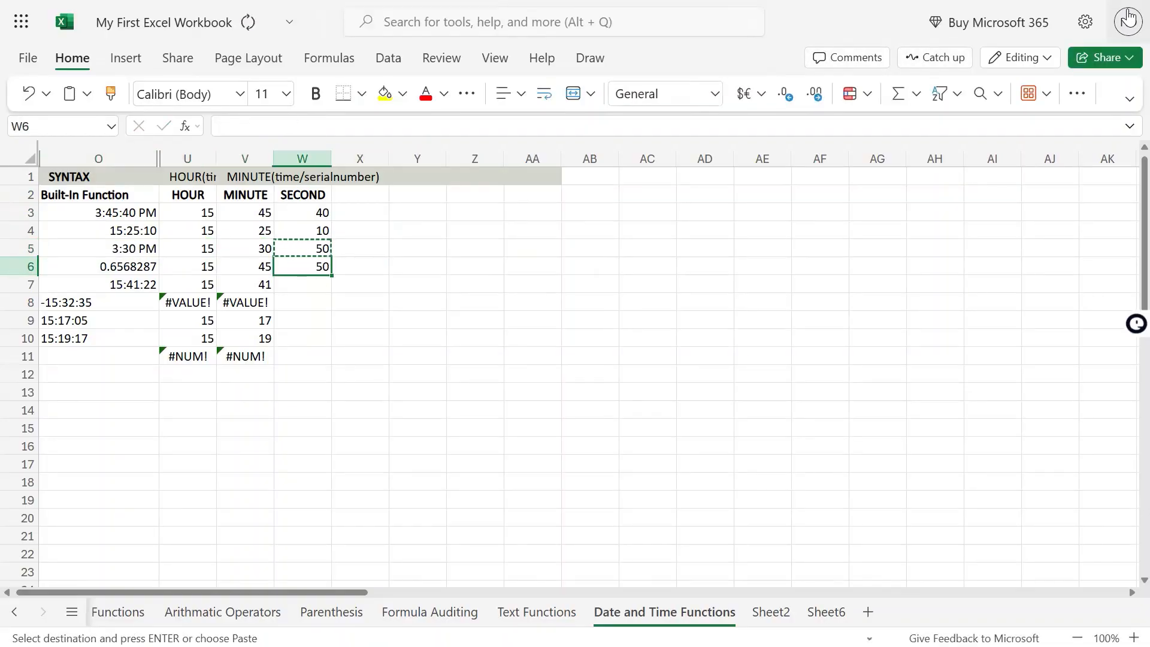
- Compare the decimal time in O6 with the hour, minute and second results in row 6
{"action": "key", "text": "Left"}
{"action": "key", "text": "Left"}
{"action": "key", "text": "Left"}
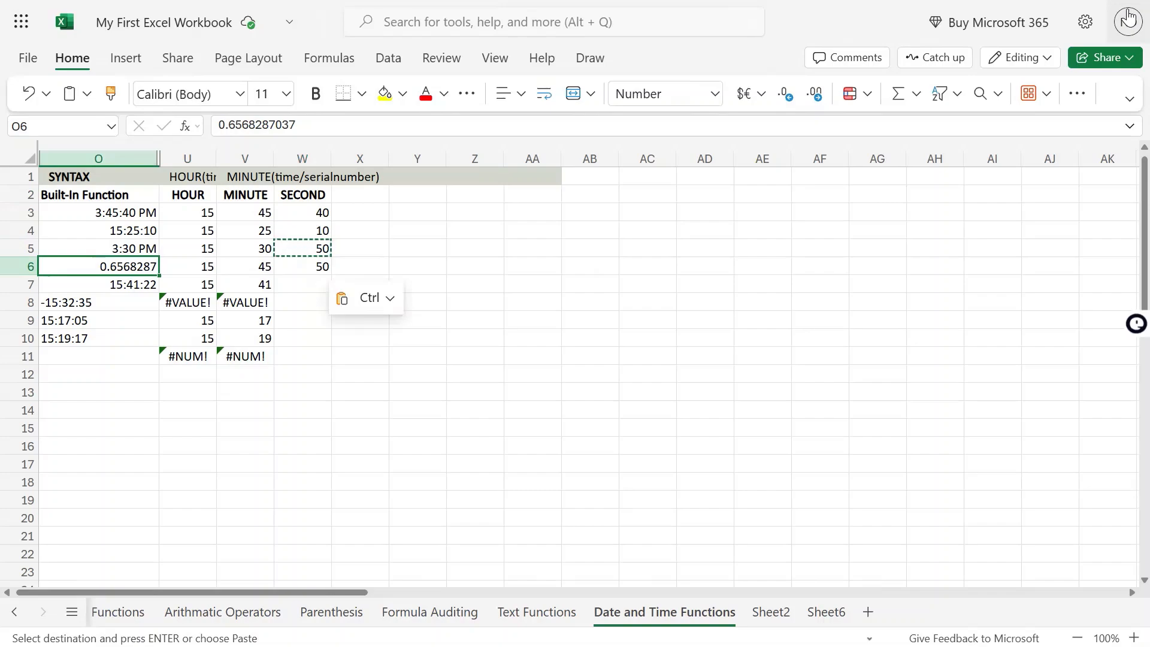
{"action": "key", "text": "Right"}
{"action": "key", "text": "Right"}
{"action": "key", "text": "Left"}
{"action": "key", "text": "Left"}
{"action": "key", "text": "Right"}
{"action": "key", "text": "Right"}
{"action": "key", "text": "Right"}
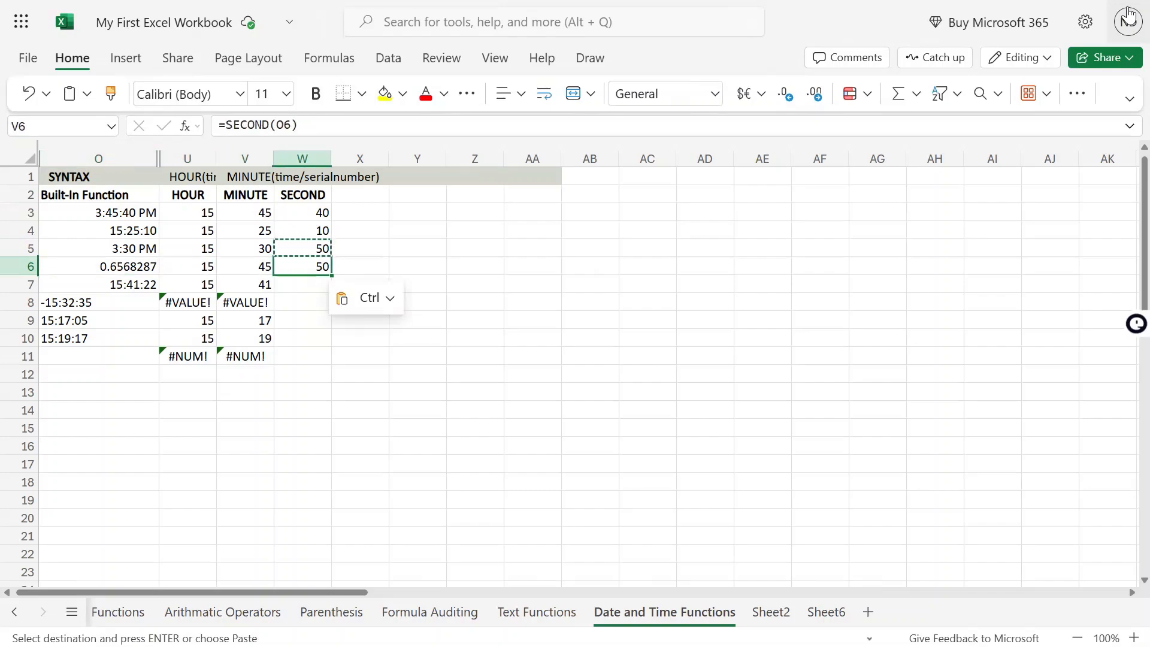
- Copy the SECOND formula from W6 to W7
{"action": "key", "text": "Down"}
{"action": "key", "text": "Left"}
{"action": "key", "text": "Left"}
{"action": "key", "text": "Right"}
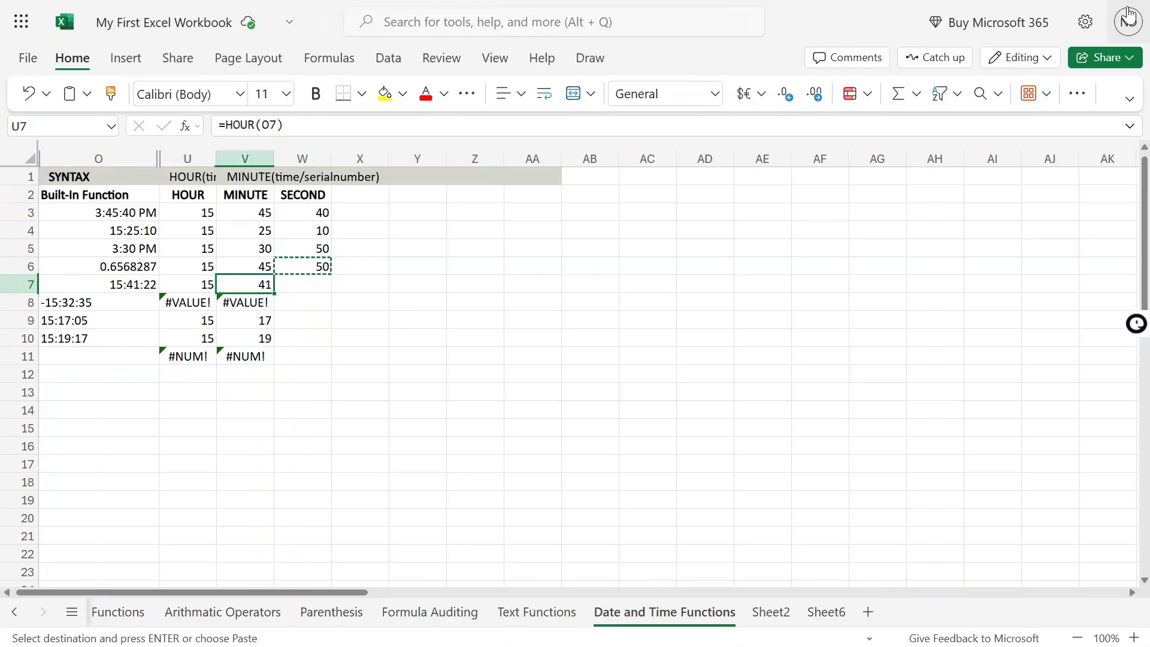
{"action": "key", "text": "Right"}
{"action": "key", "text": "ctrl+v"}
- Examine the source times in O3:O7 and their different formats
{"action": "key", "text": "Left"}
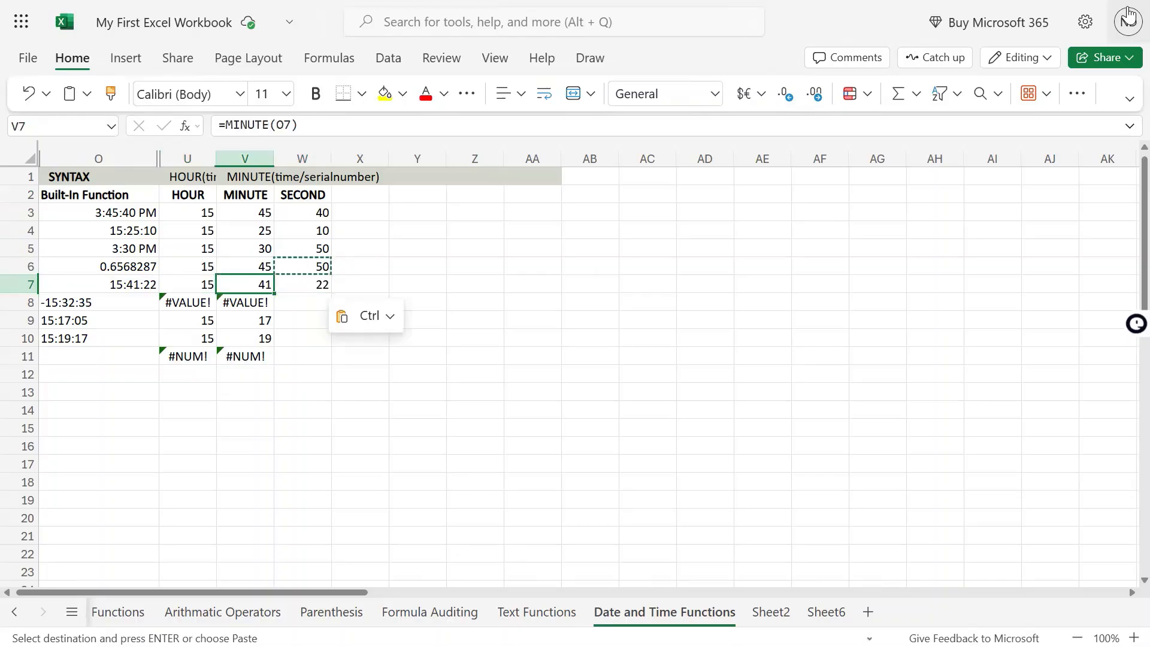
{"action": "key", "text": "Left"}
{"action": "key", "text": "Left"}
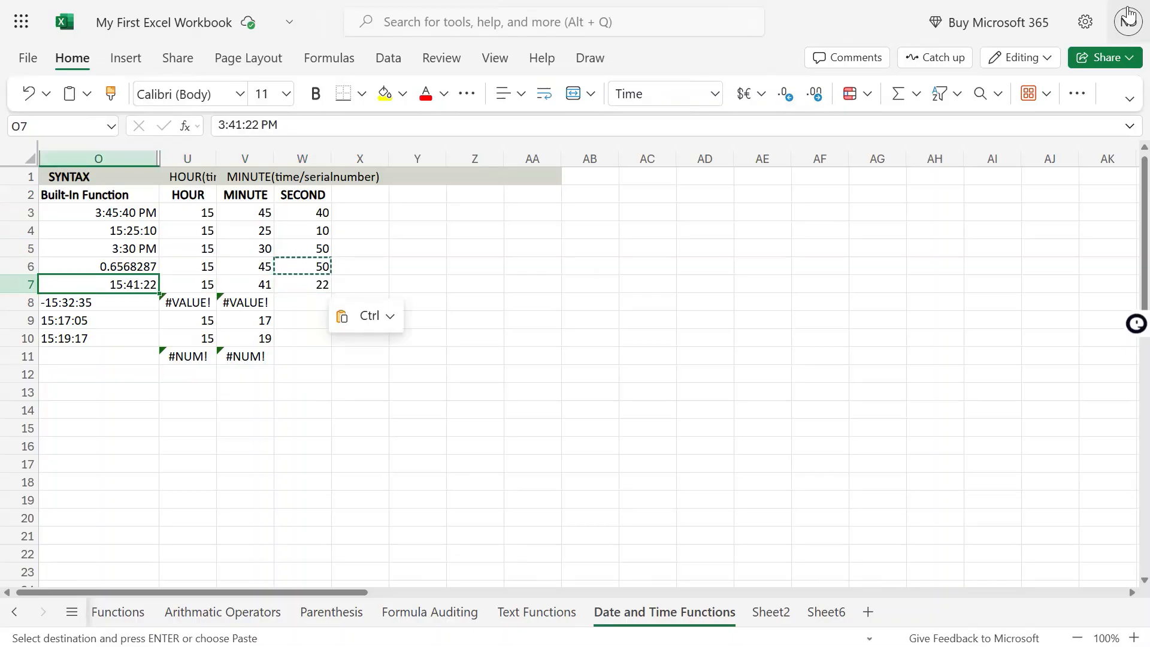
{"action": "key", "text": "Up"}
{"action": "key", "text": "Up"}
{"action": "key", "text": "Up"}
{"action": "key", "text": "Up"}
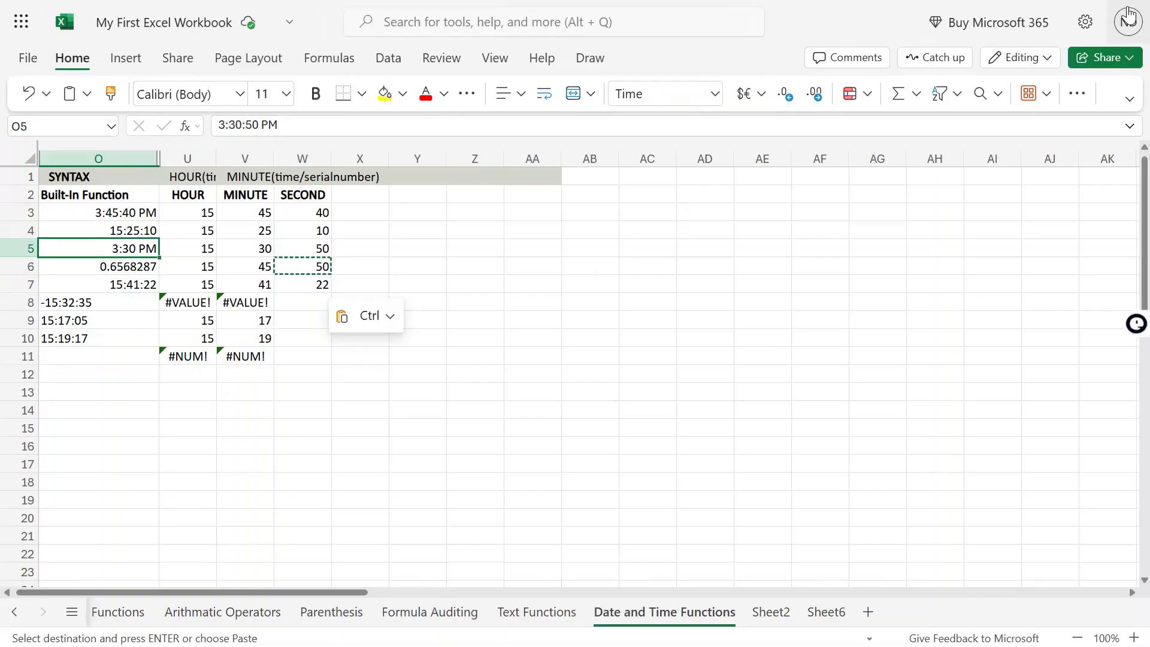
{"action": "key", "text": "shift+Down"}
{"action": "key", "text": "shift+Down"}
{"action": "key", "text": "shift+Down"}
{"action": "key", "text": "shift+Down"}
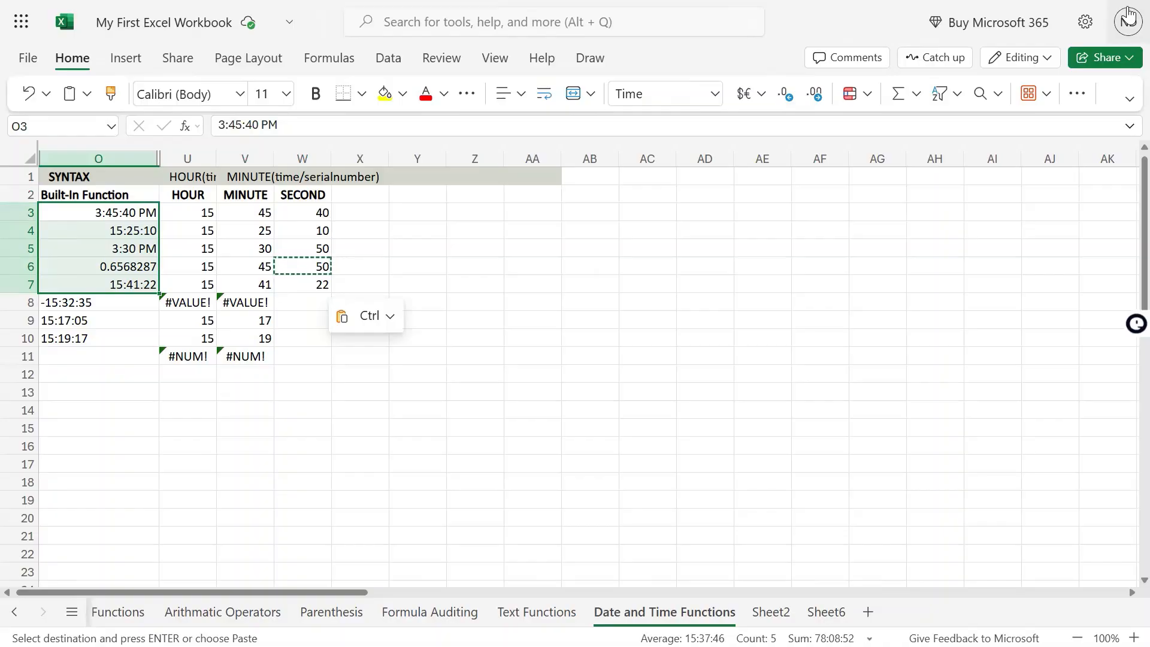
- Compare the source times in O3:O7 with the matching MINUTE and SECOND results
{"action": "key", "text": "Right"}
{"action": "key", "text": "Right"}
{"action": "key", "text": "Right"}
{"action": "key", "text": "Left"}
{"action": "key", "text": "Left"}
{"action": "key", "text": "Left"}
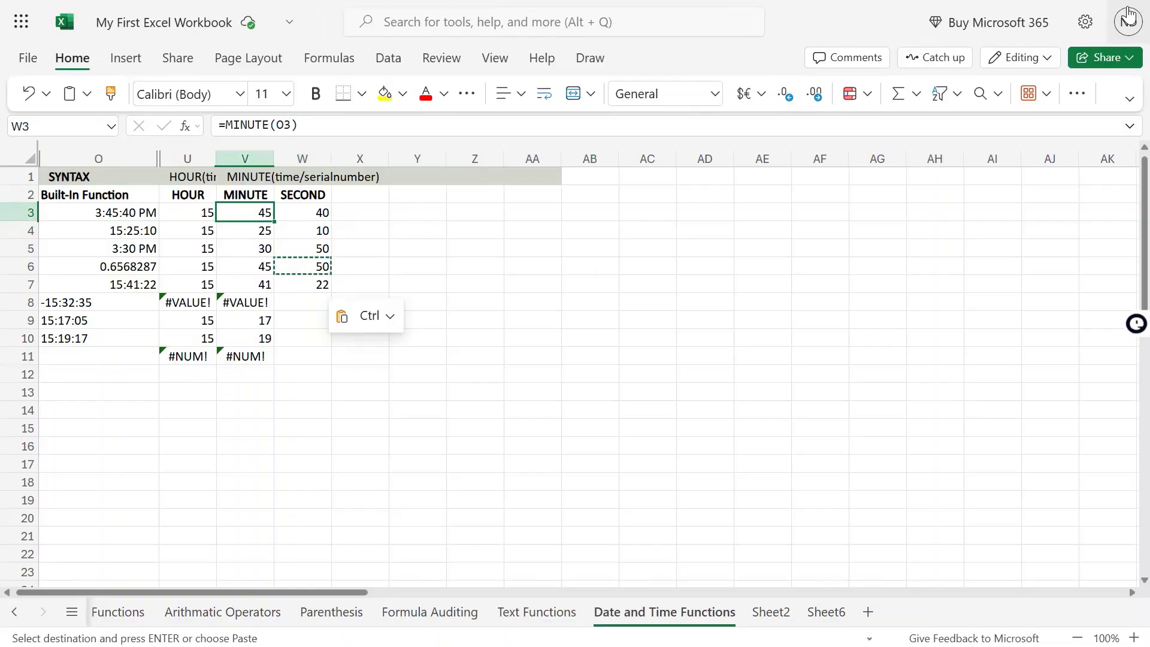
{"action": "key", "text": "shift+Down"}
{"action": "key", "text": "shift+Down"}
{"action": "key", "text": "shift+Down"}
{"action": "key", "text": "shift+Down"}
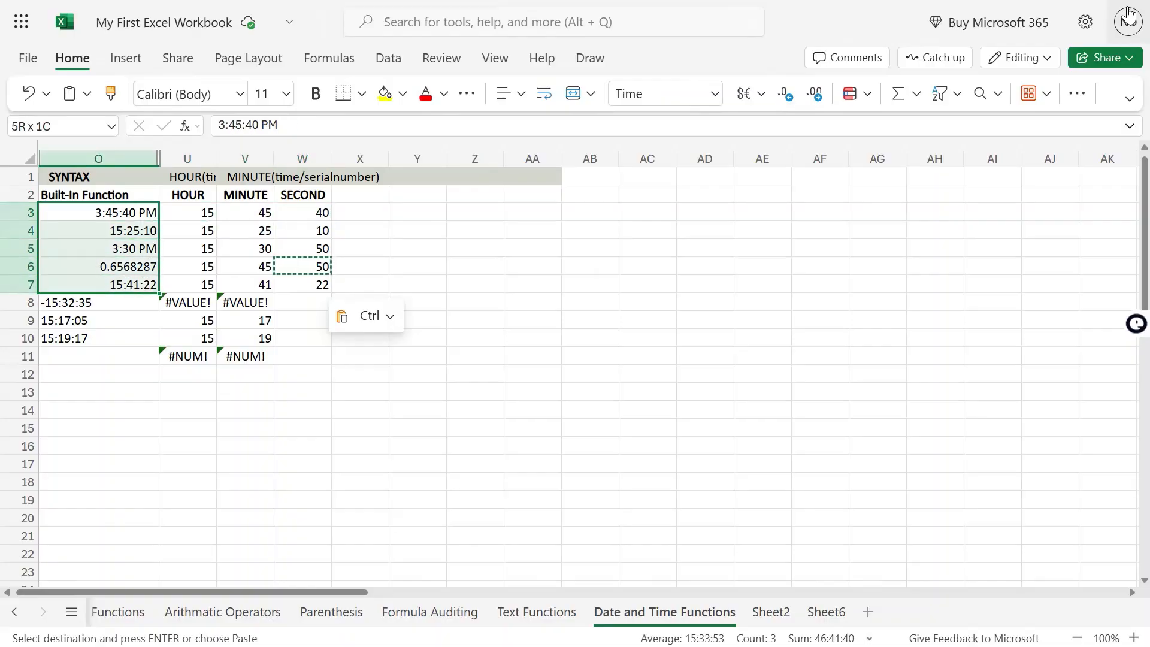
{"action": "key", "text": "Right"}
{"action": "key", "text": "Right"}
{"action": "key", "text": "Right"}
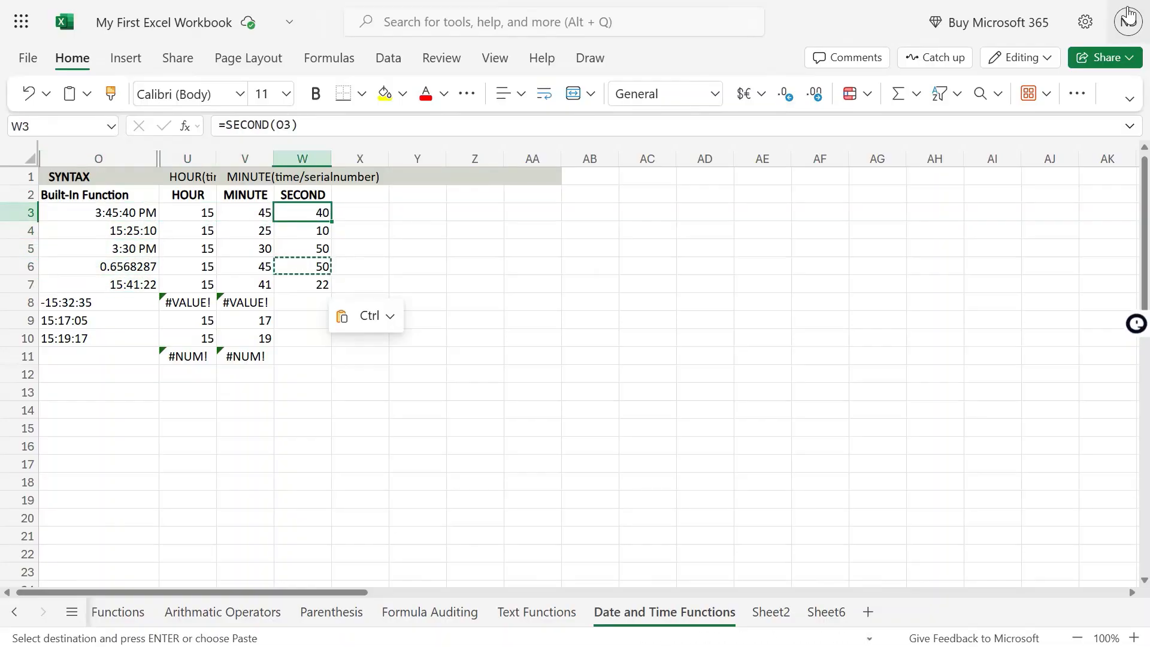
{"action": "key", "text": "Down"}
{"action": "key", "text": "Down"}
{"action": "key", "text": "Down"}
{"action": "key", "text": "Down"}
{"action": "key", "text": "Down"}
{"action": "key", "text": "Down"}
{"action": "key", "text": "Left"}
{"action": "key", "text": "Up"}
{"action": "key", "text": "Up"}
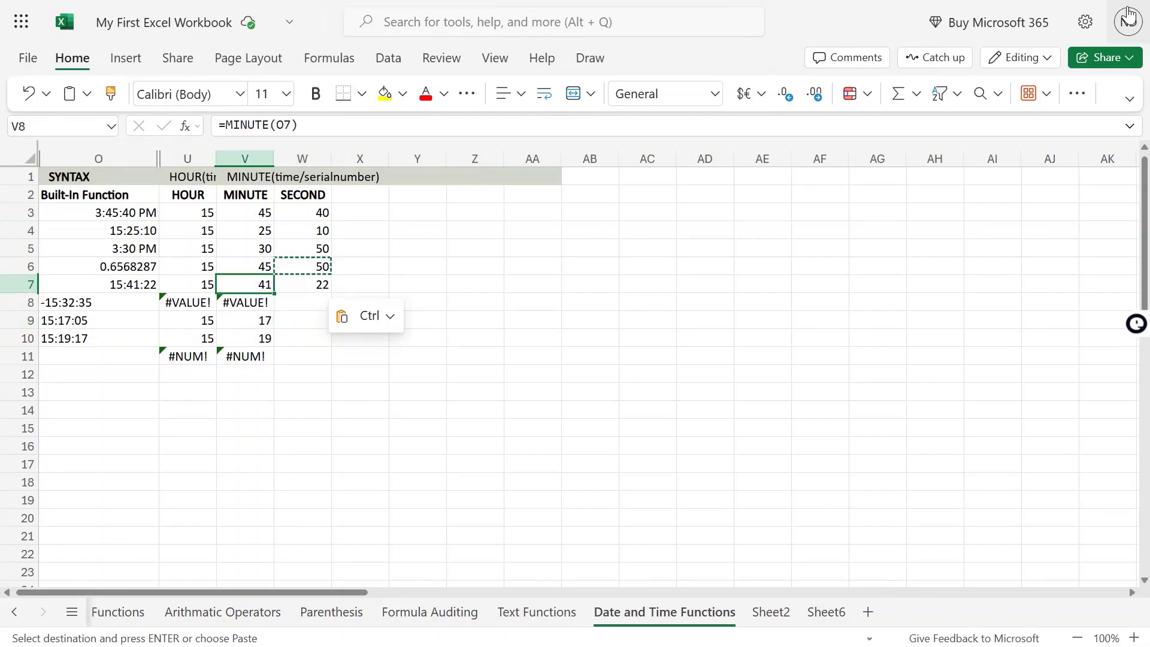
- Copy the SECOND formula from W7 to W8, the row with the negative time
{"action": "key", "text": "Left"}
{"action": "key", "text": "Down"}
{"action": "key", "text": "Left"}
{"action": "key", "text": "Right"}
{"action": "key", "text": "Right"}
{"action": "key", "text": "Right"}
{"action": "key", "text": "Up"}
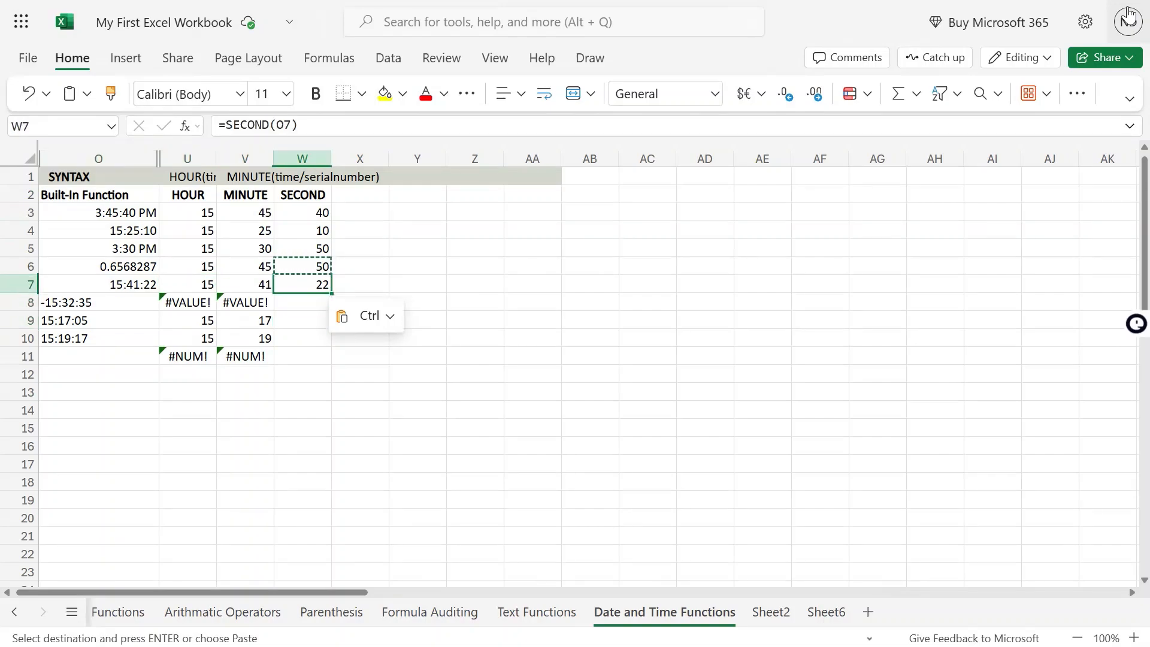
{"action": "key", "text": "ctrl+c"}
{"action": "key", "text": "Down"}
{"action": "key", "text": "ctrl+v"}
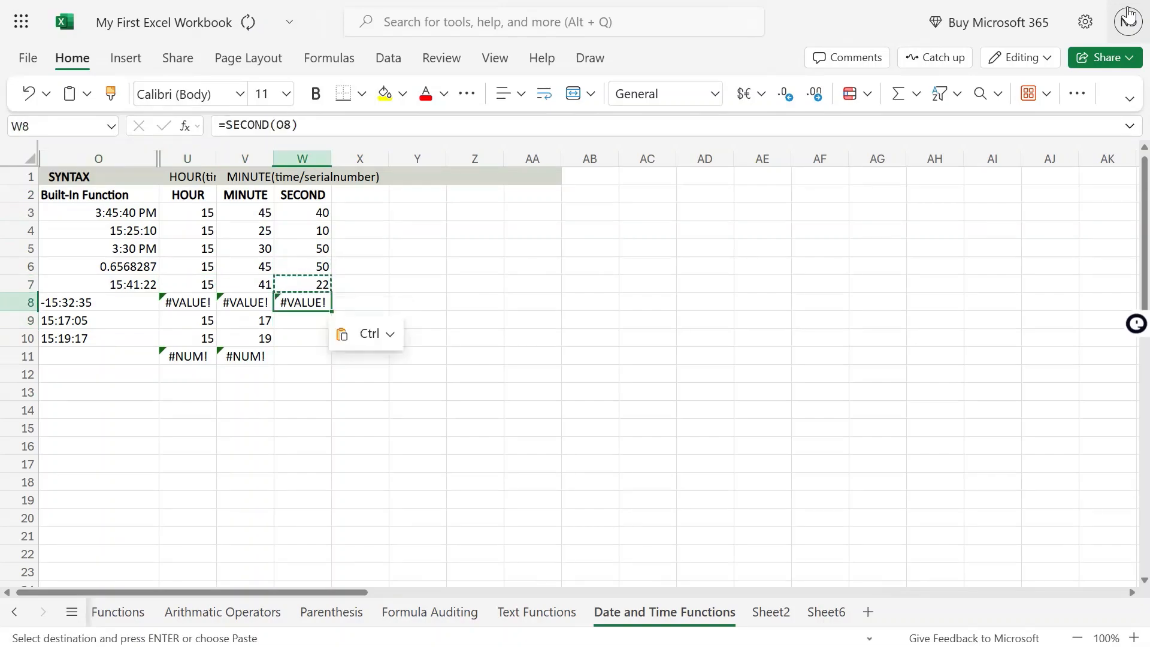
- Enter a SECOND formula in W11 with the negative serial number -59 as its argument
{"action": "key", "text": "Down"}
{"action": "key", "text": "Down"}
{"action": "key", "text": "Down"}
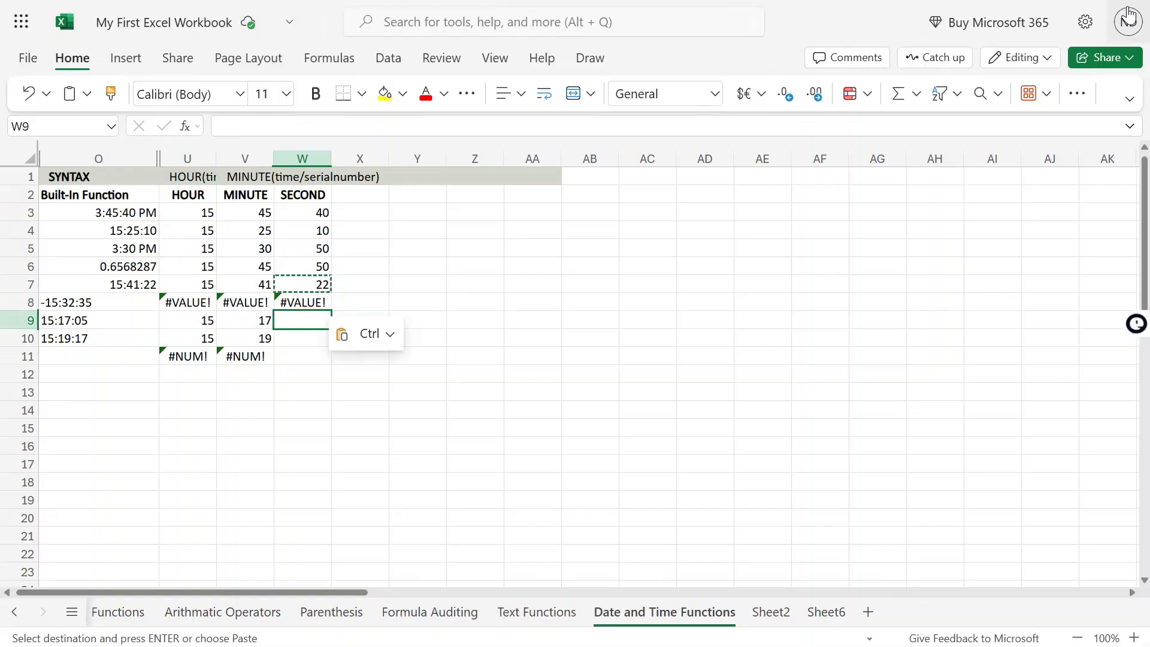
{"action": "type", "text": "=se con"}
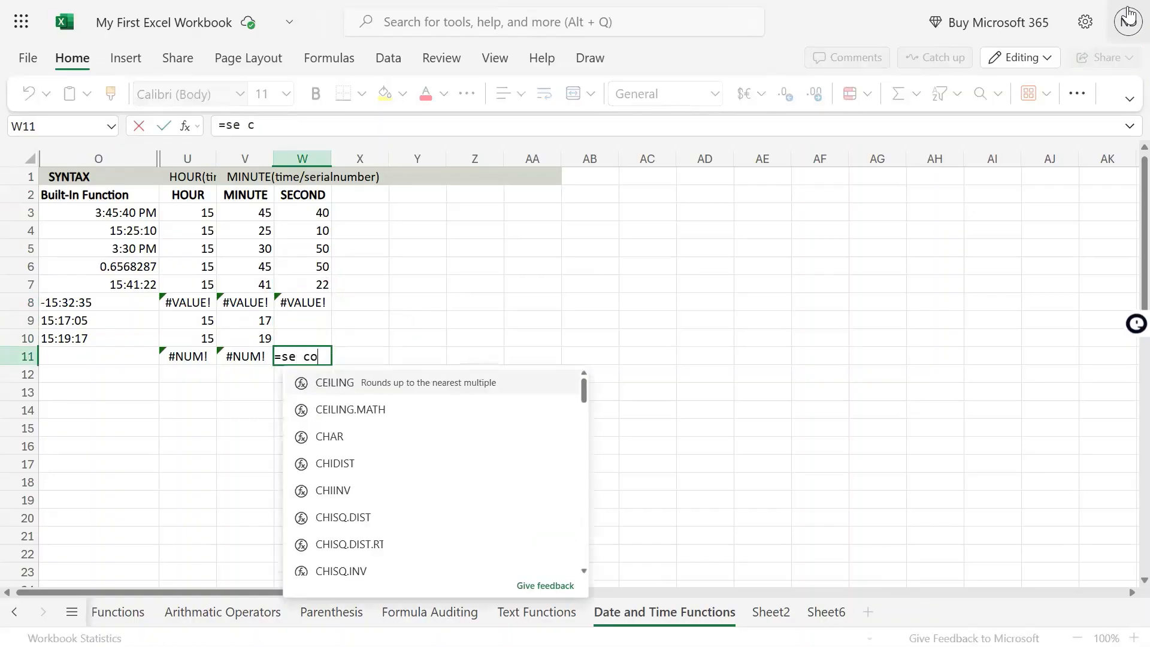
{"action": "key", "text": "BackSpace"}
{"action": "key", "text": "BackSpace"}
{"action": "key", "text": "BackSpace"}
{"action": "key", "text": "BackSpace"}
{"action": "type", "text": "cond("}
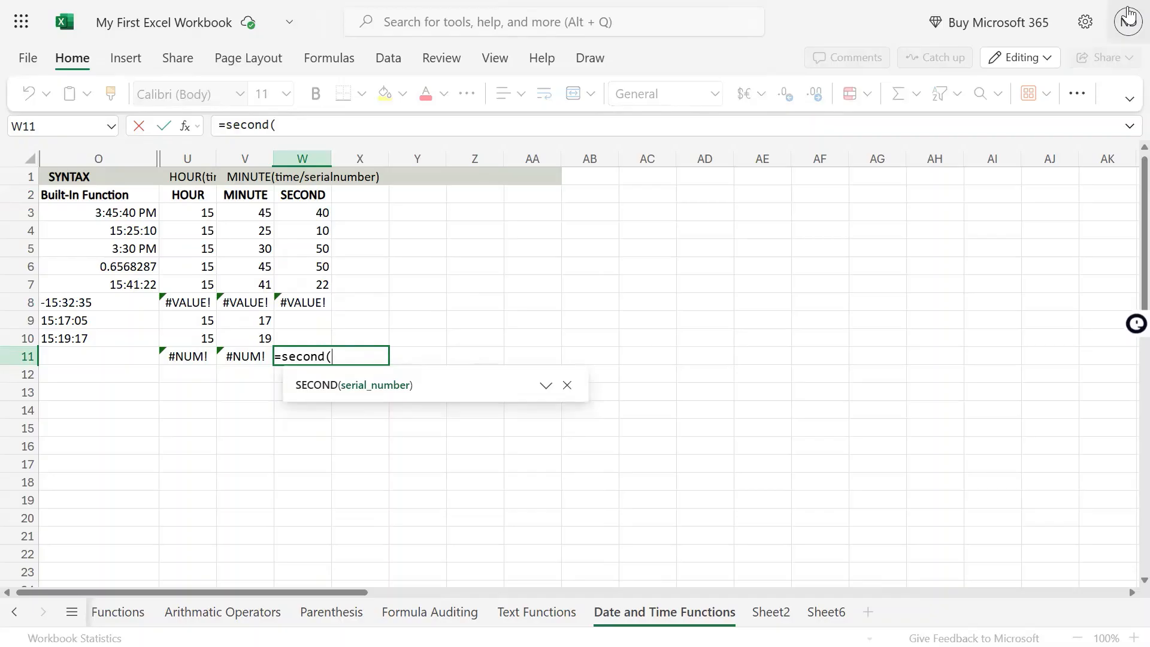
{"action": "type", "text": "."}
{"action": "type", "text": "-59"}
{"action": "type", "text": ")"}
{"action": "key", "text": "Return"}
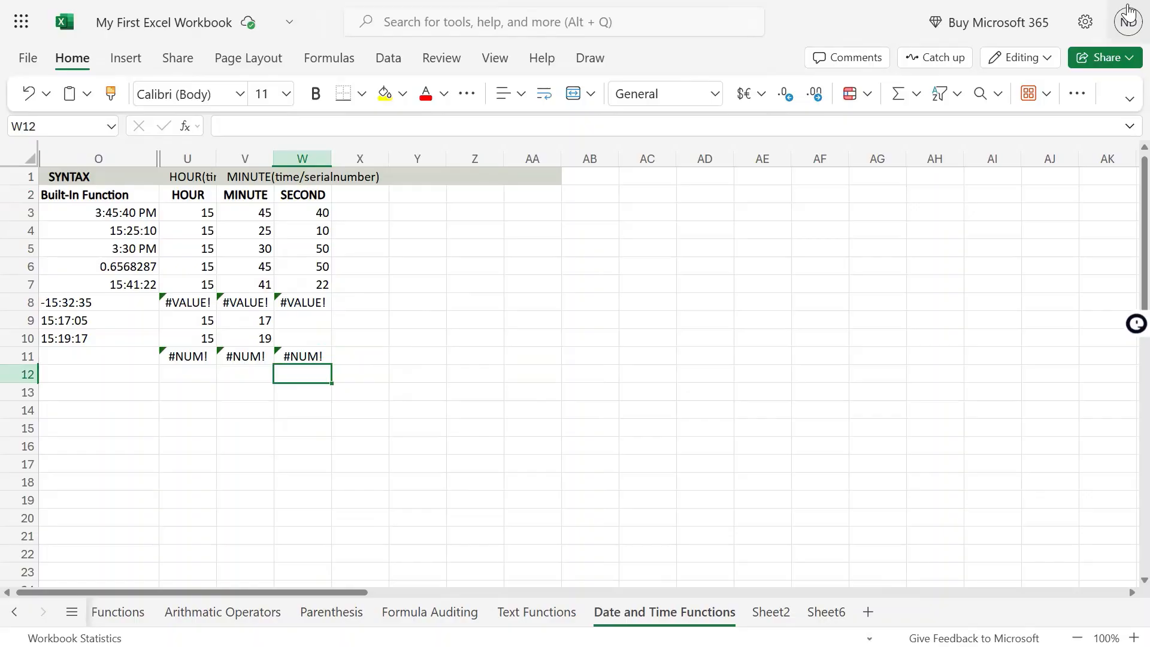
- Inspect the time stored as text in O9
{"action": "key", "text": "Up"}
{"action": "key", "text": "Left"}
{"action": "key", "text": "Left"}
{"action": "key", "text": "Up"}
{"action": "key", "text": "Up"}
{"action": "key", "text": "Left"}
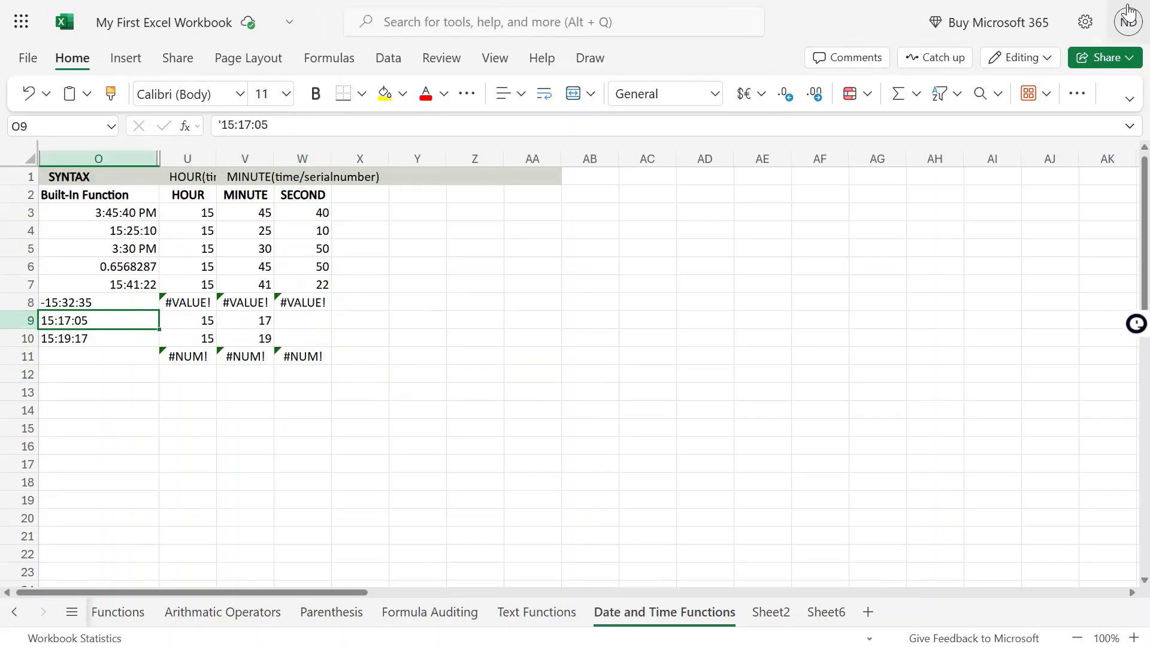
- Copy the SECOND formula from W7 into W9 and W10, the rows with times stored as text
{"action": "key", "text": "Right"}
{"action": "key", "text": "Right"}
{"action": "key", "text": "Right"}
{"action": "key", "text": "Up"}
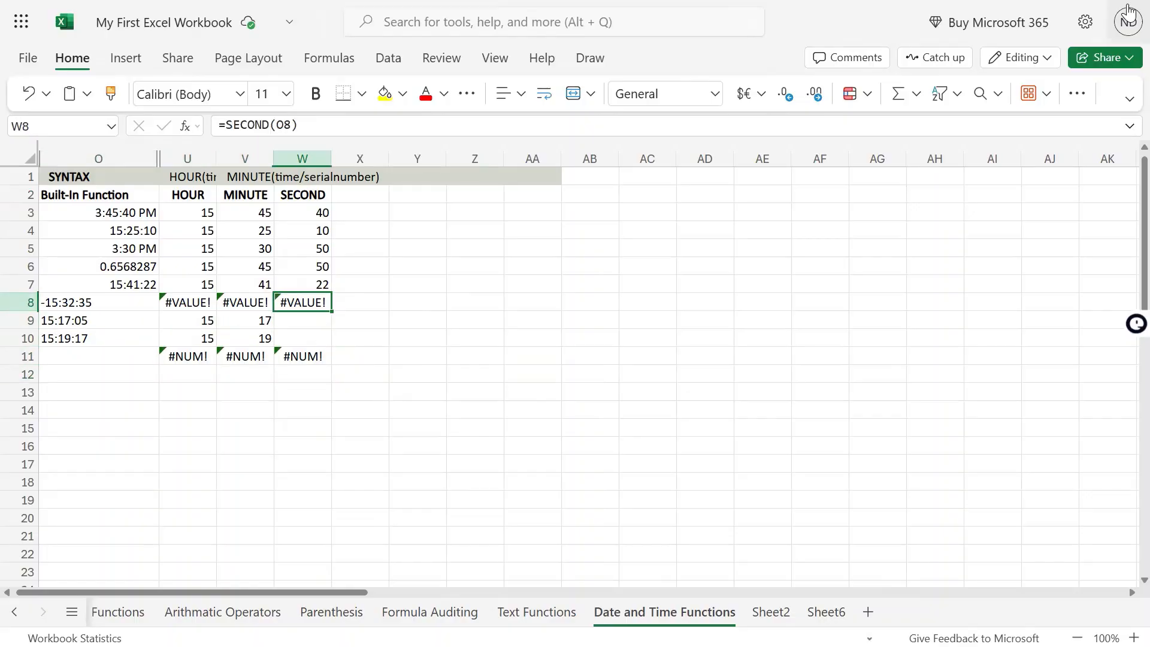
{"action": "key", "text": "Up"}
{"action": "key", "text": "ctrl+c"}
{"action": "key", "text": "Down"}
{"action": "key", "text": "Down"}
{"action": "key", "text": "ctrl+v"}
{"action": "key", "text": "Down"}
{"action": "key", "text": "ctrl+v"}
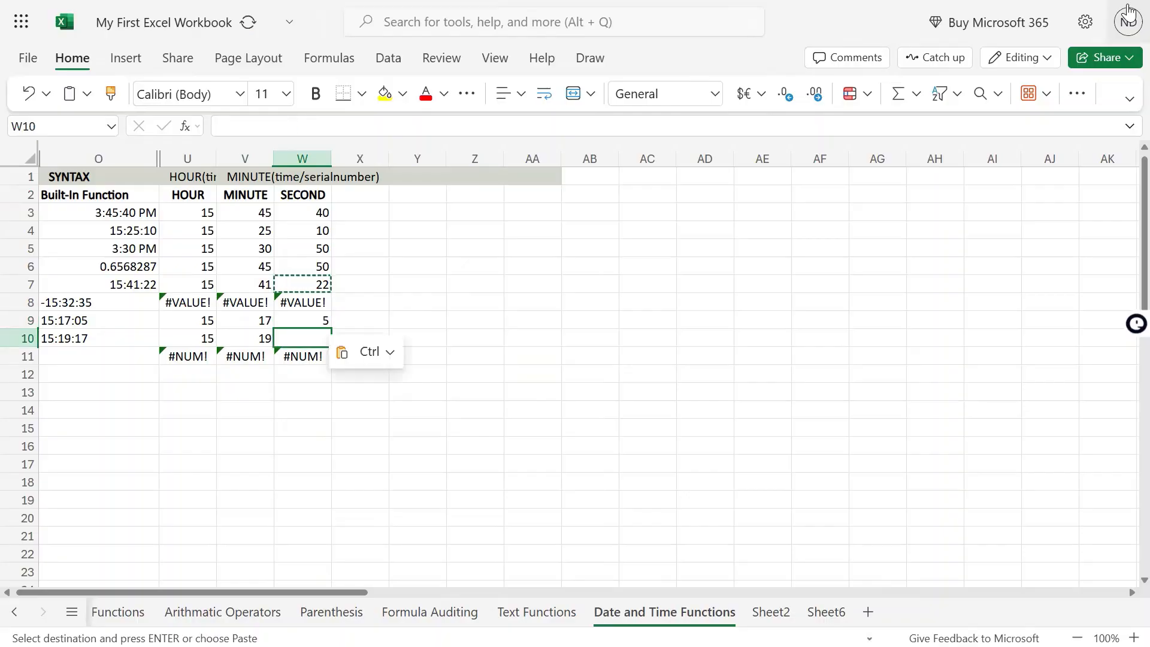
- Compare the text times in O9:O10 with the HOUR, MINUTE and SECOND results in the same rows
{"action": "key", "text": "Up"}
{"action": "key", "text": "Left"}
{"action": "key", "text": "Left"}
{"action": "key", "text": "Left"}
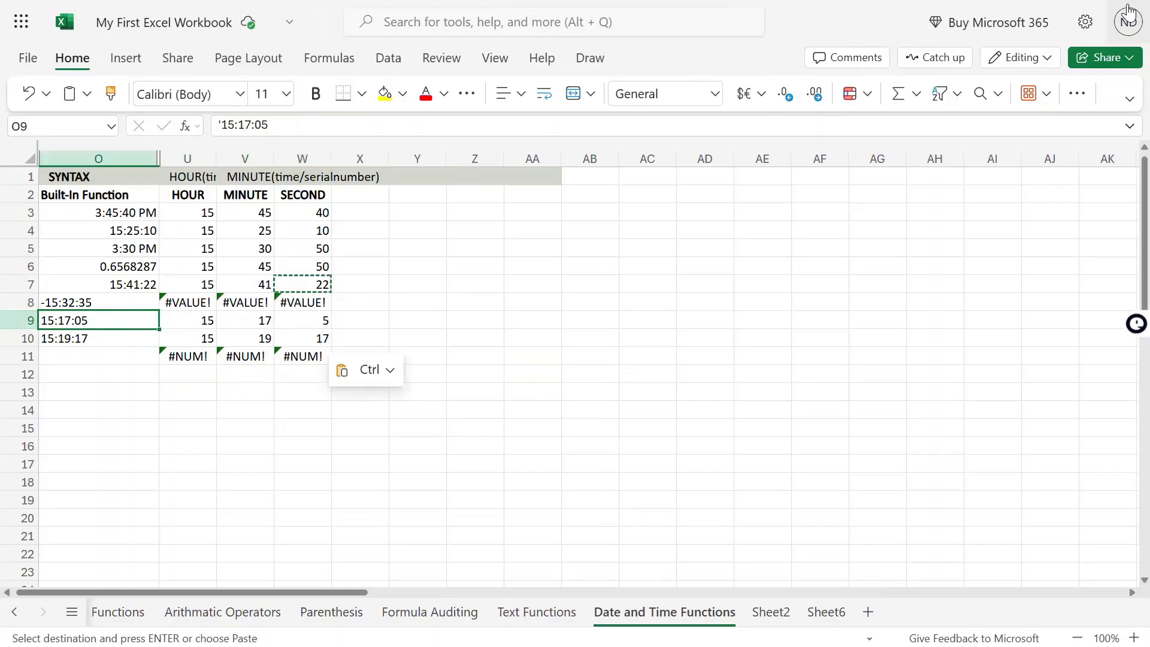
{"action": "key", "text": "Down"}
{"action": "key", "text": "Up"}
{"action": "key", "text": "shift+Down"}
{"action": "key", "text": "Right"}
{"action": "key", "text": "Right"}
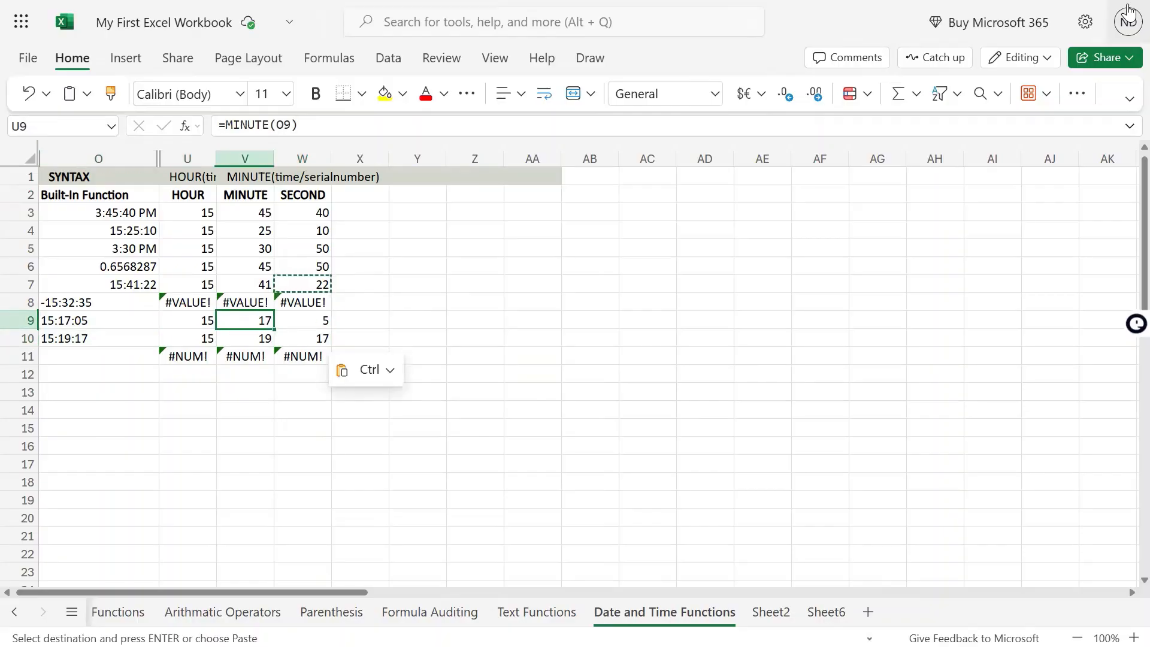
{"action": "key", "text": "Right"}
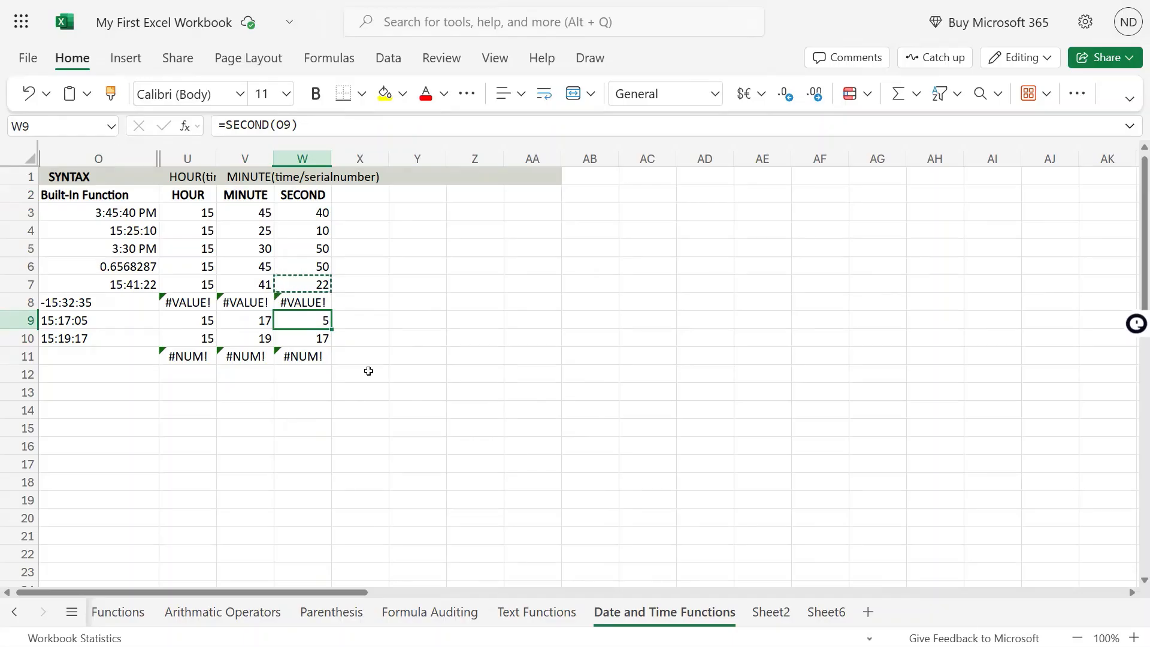
{"action": "left_click_drag", "start_coordinate": [311, 321], "coordinate": [314, 334]}
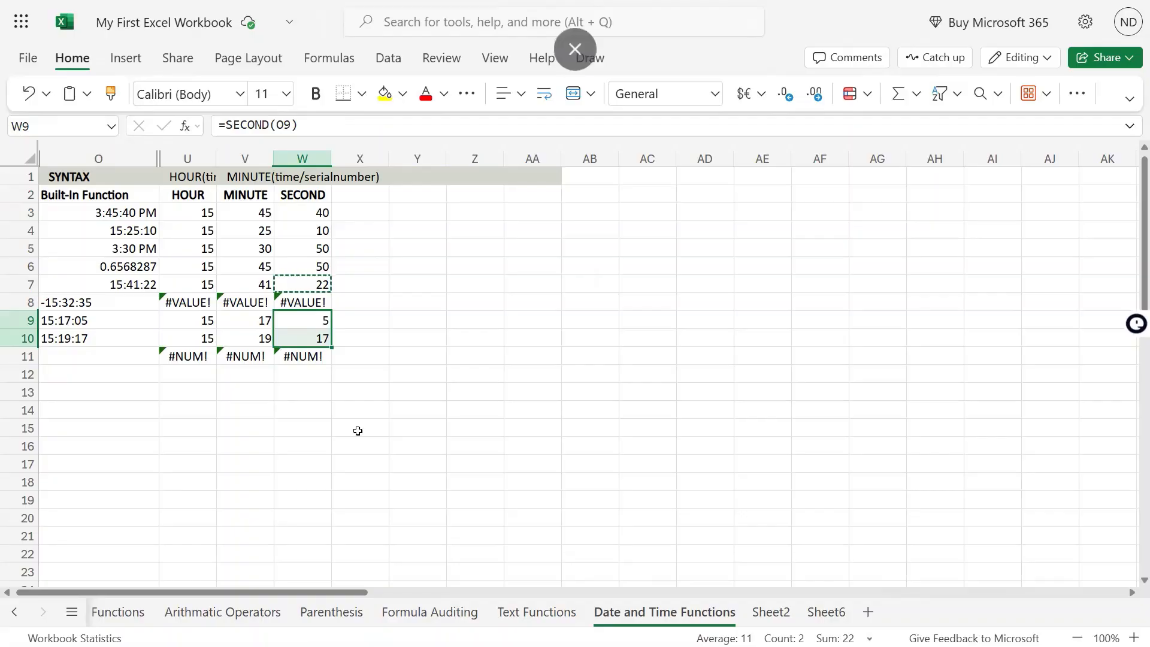
- Enter the nested formula =SECOND(TIME(22,55,34)) in W12
{"action": "left_click", "coordinate": [311, 373]}
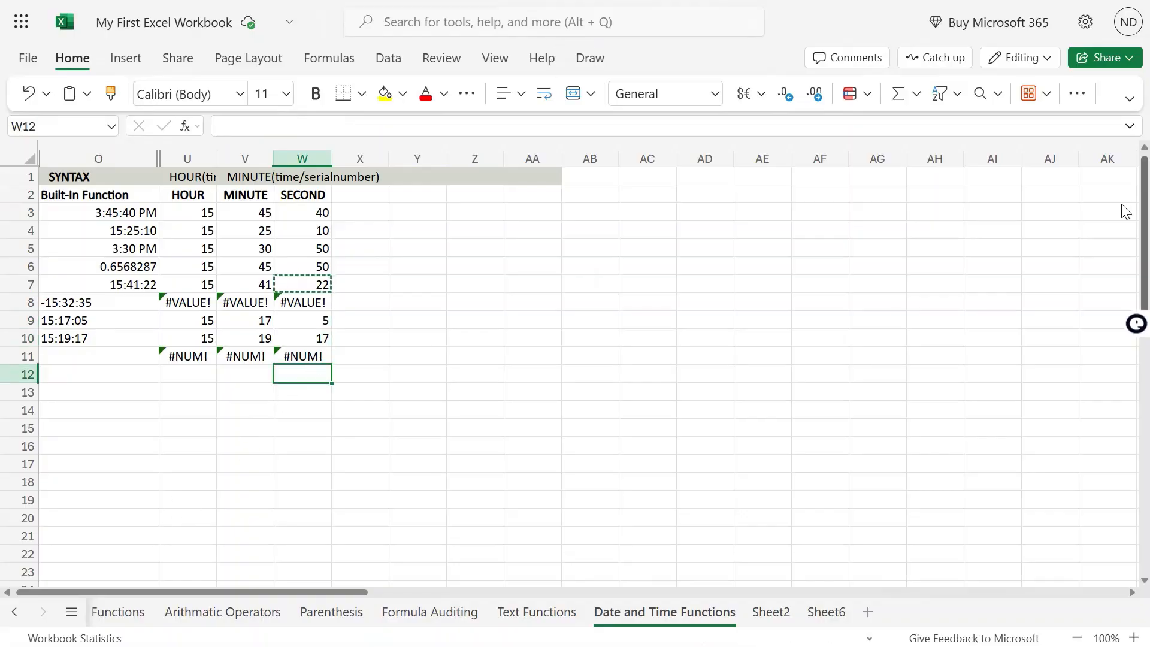
{"action": "type", "text": "=second("}
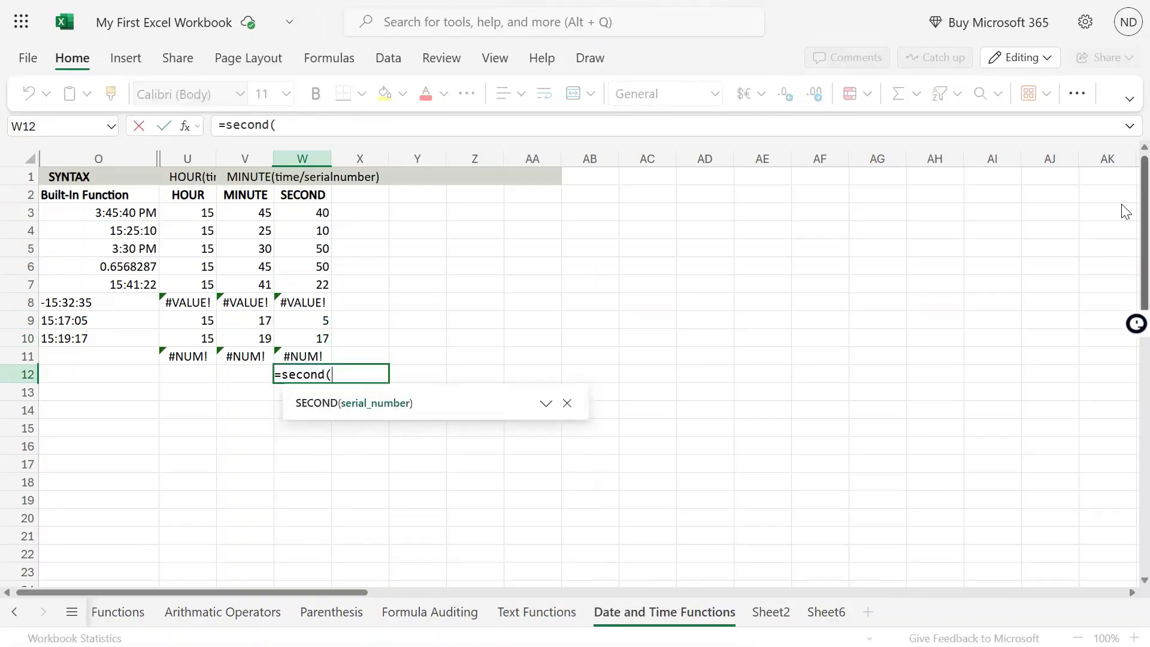
{"action": "type", "text": "time"}
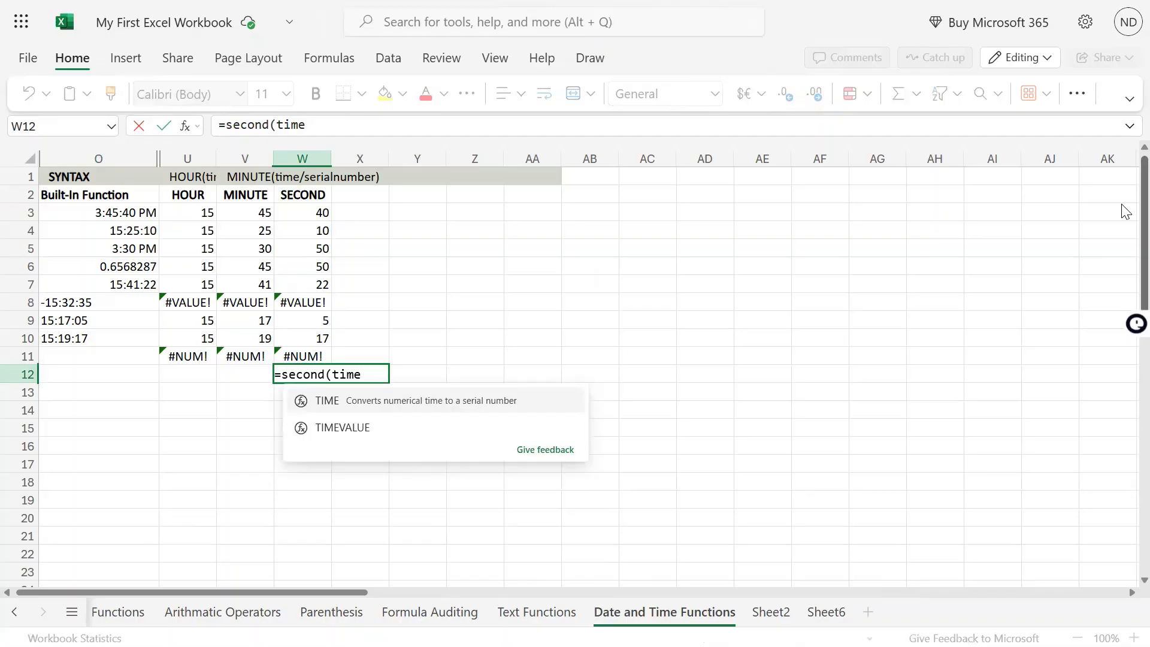
{"action": "type", "text": "(22"}
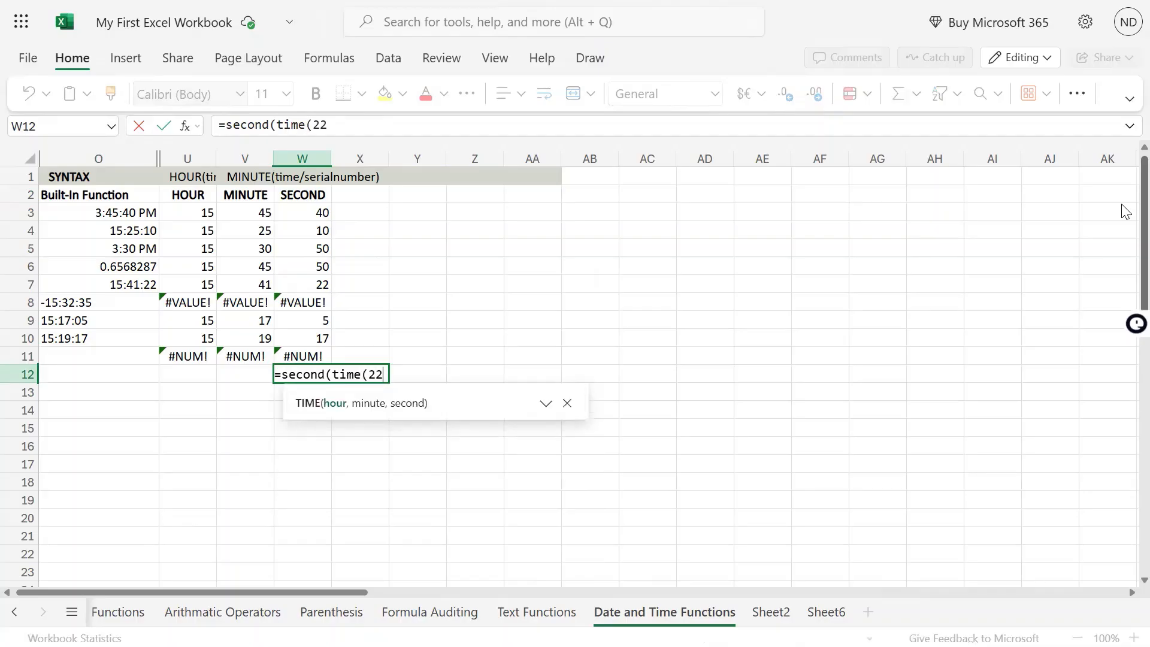
{"action": "type", "text": ",55"}
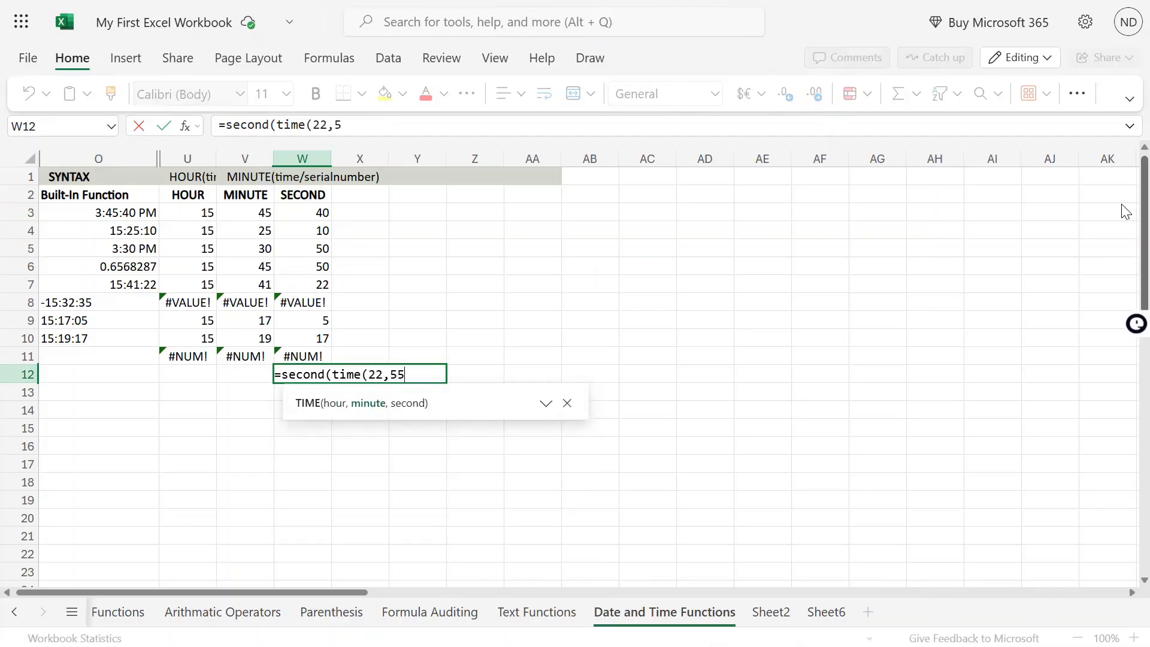
{"action": "type", "text": ",34"}
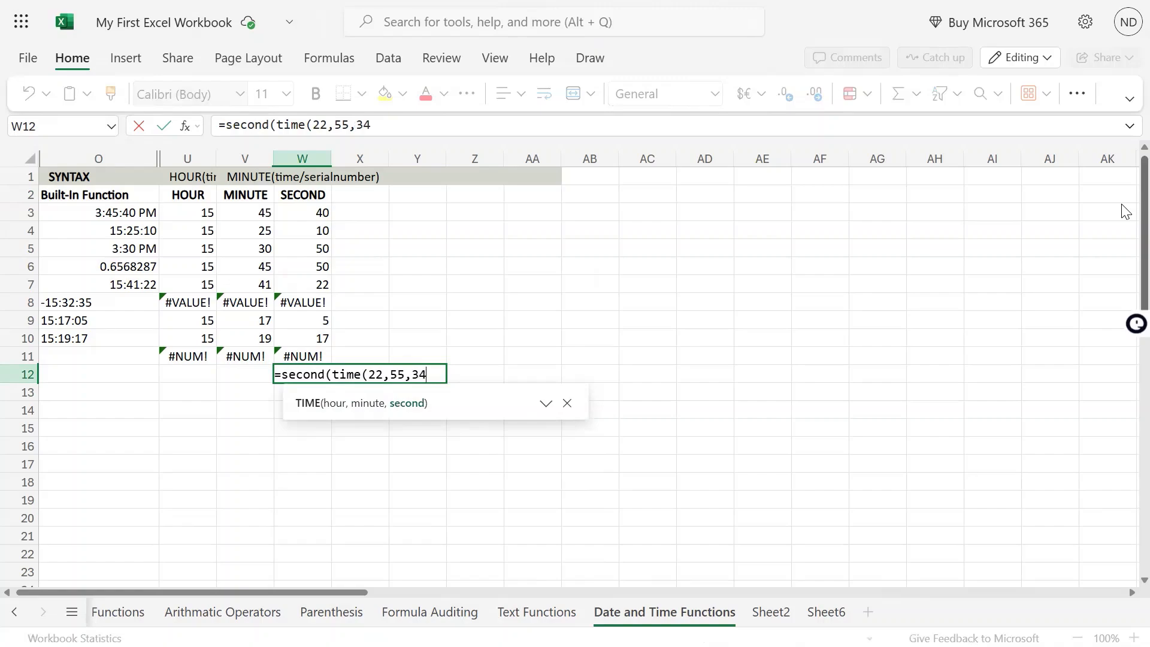
{"action": "type", "text": ")"}
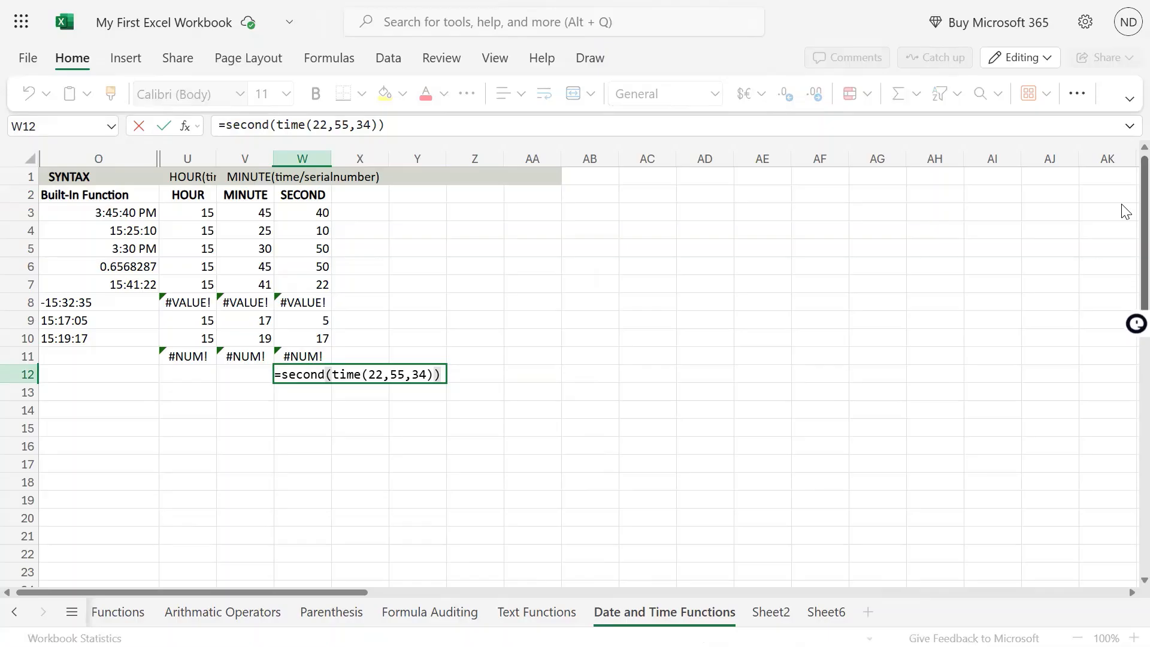
{"action": "key", "text": "Return"}
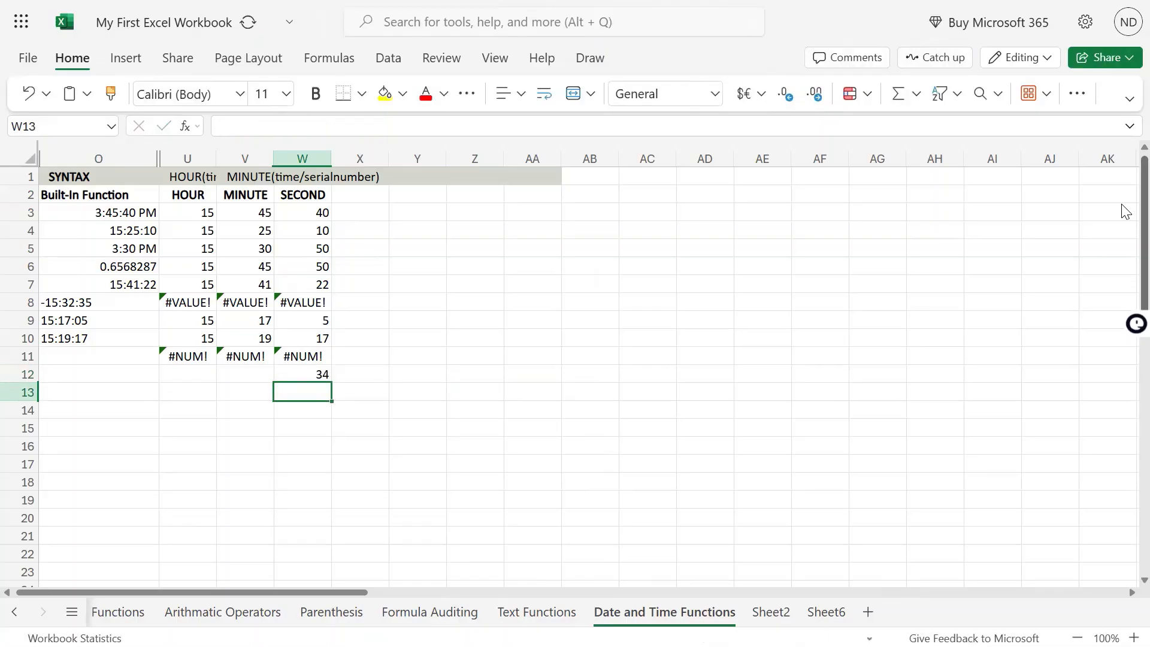
- Review the seconds argument of the nested TIME function in W12, leaving the formula as it is
{"action": "key", "text": "Up"}
{"action": "key", "text": "F2"}
{"action": "key", "text": "Left"}
{"action": "key", "text": "Left"}
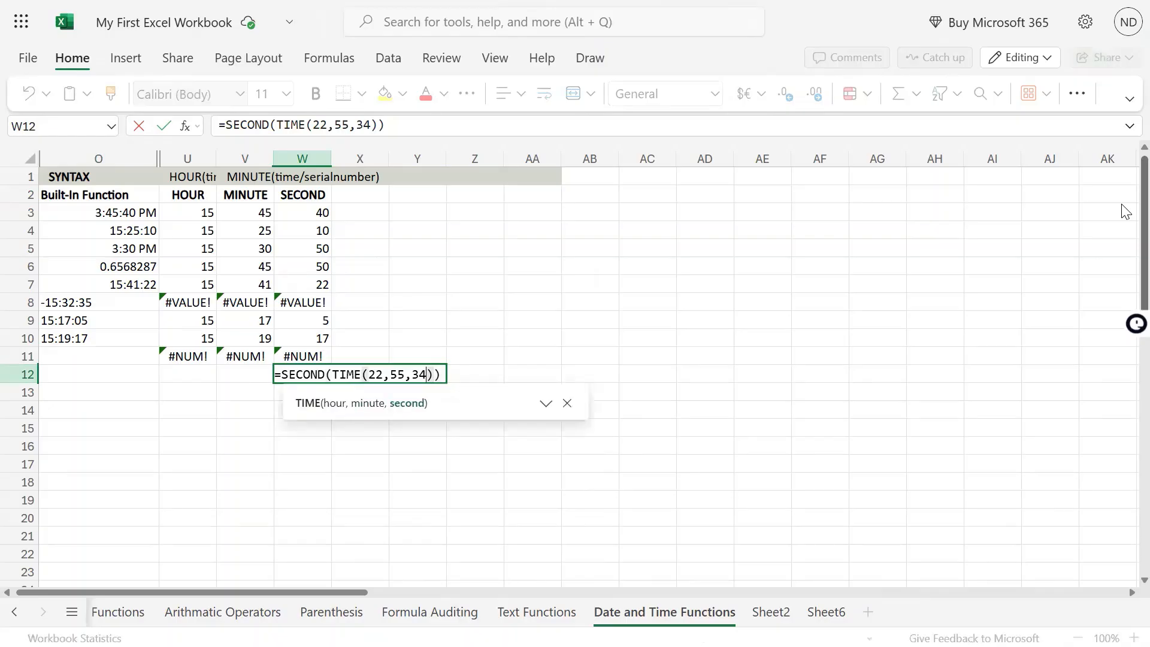
{"action": "key", "text": "shift+Left"}
{"action": "key", "text": "shift+Left"}
{"action": "key", "text": "Return"}
{"action": "key", "text": "Up"}
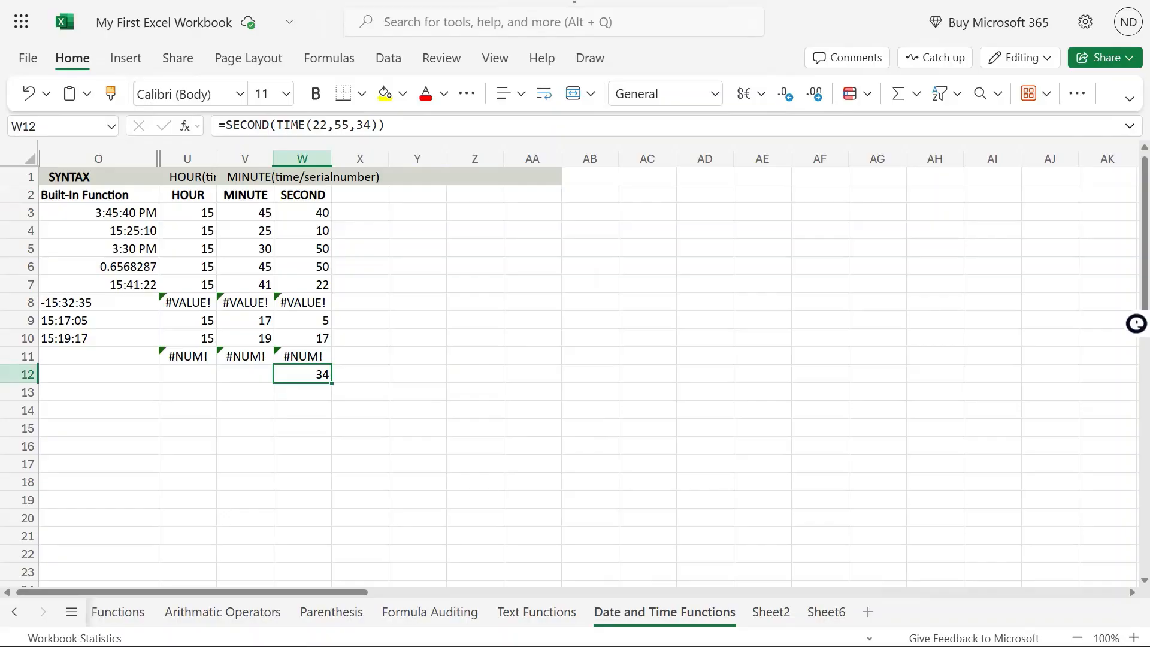
- Enter the syntax text SECOND(time/serialnumber) in W1, above the SECOND heading
{"action": "left_click", "coordinate": [313, 173]}
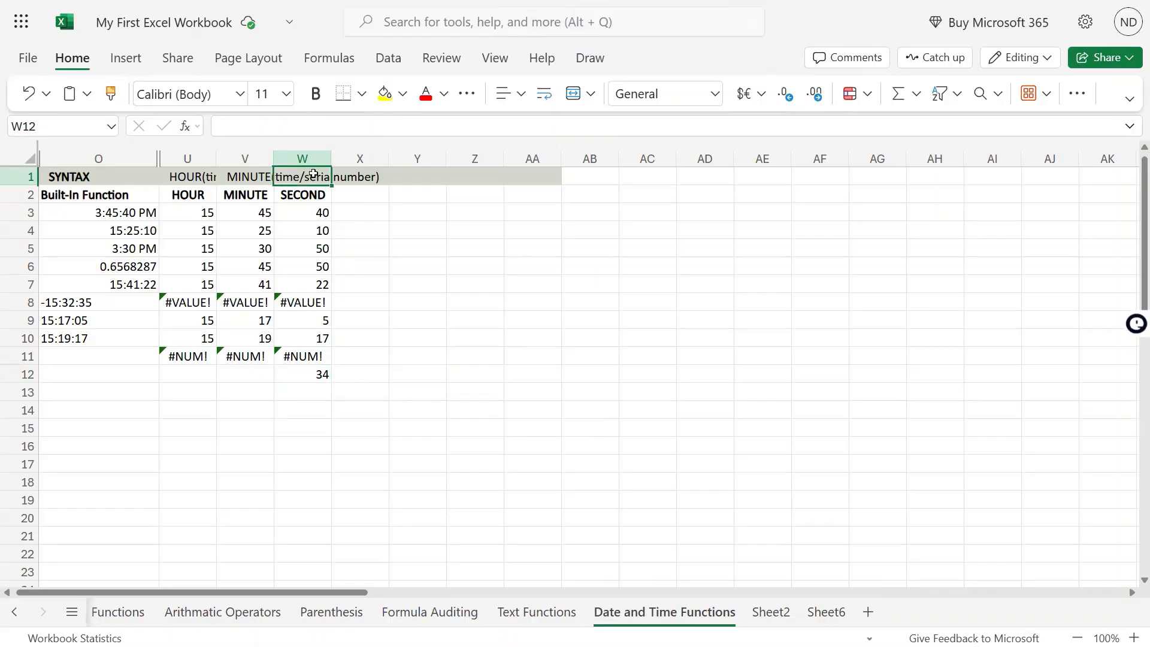
{"action": "type", "text": "SECOND"}
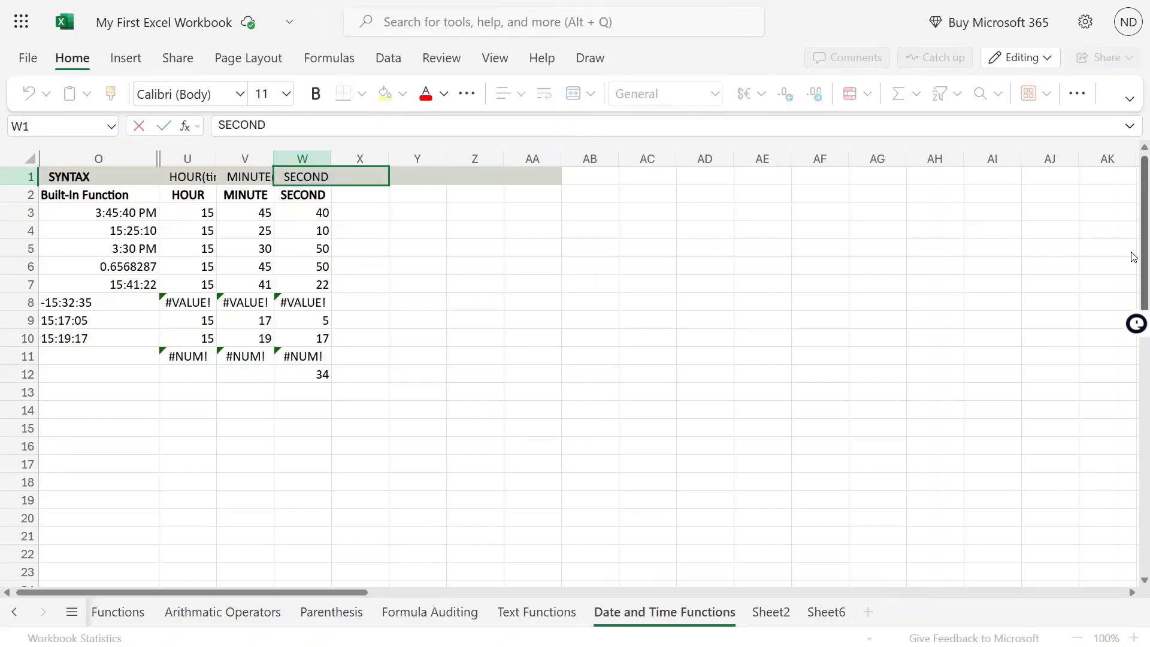
{"action": "type", "text": "(time/seria"}
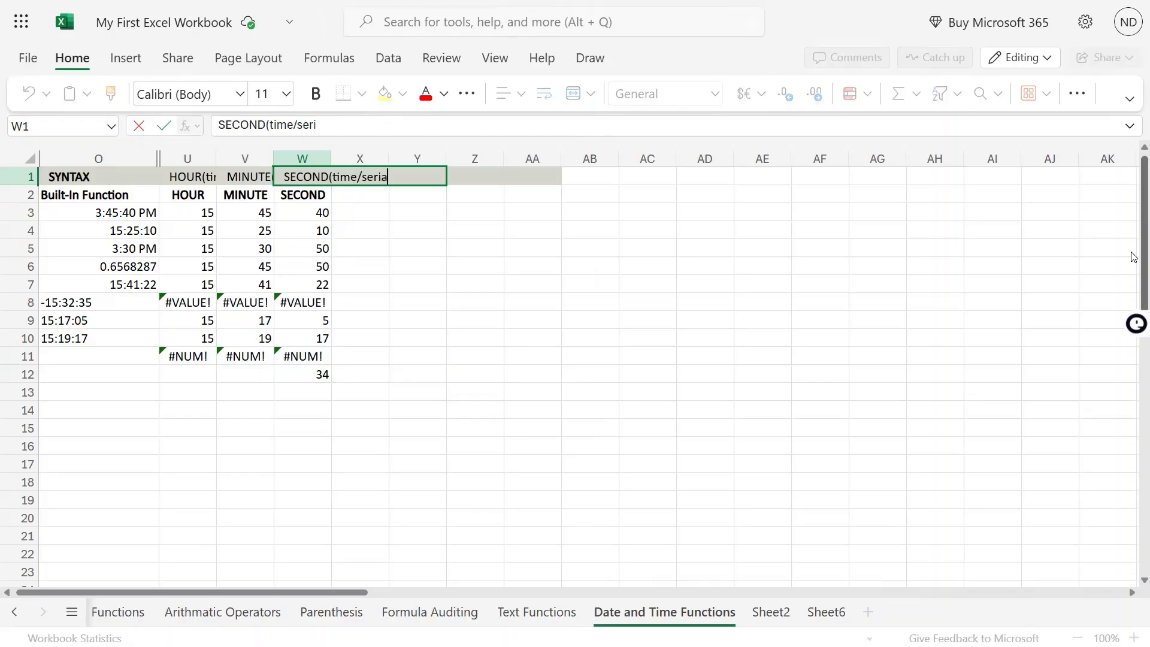
{"action": "type", "text": "lnumber)"}
{"action": "key", "text": "Return"}
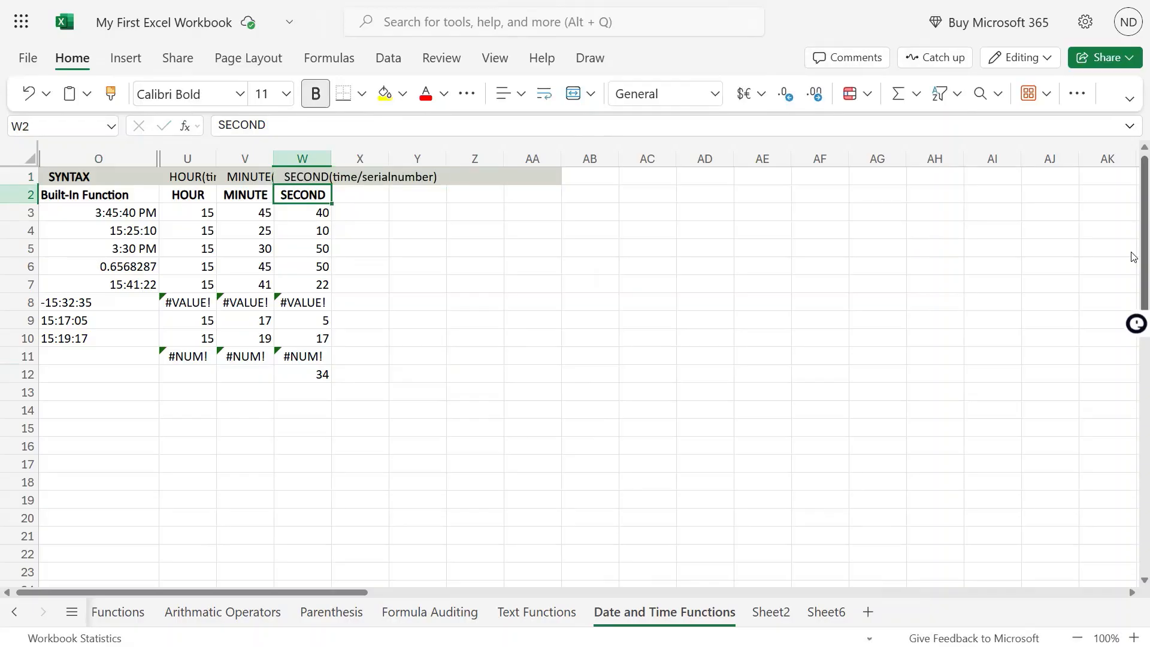
{"action": "key", "text": "Down"}
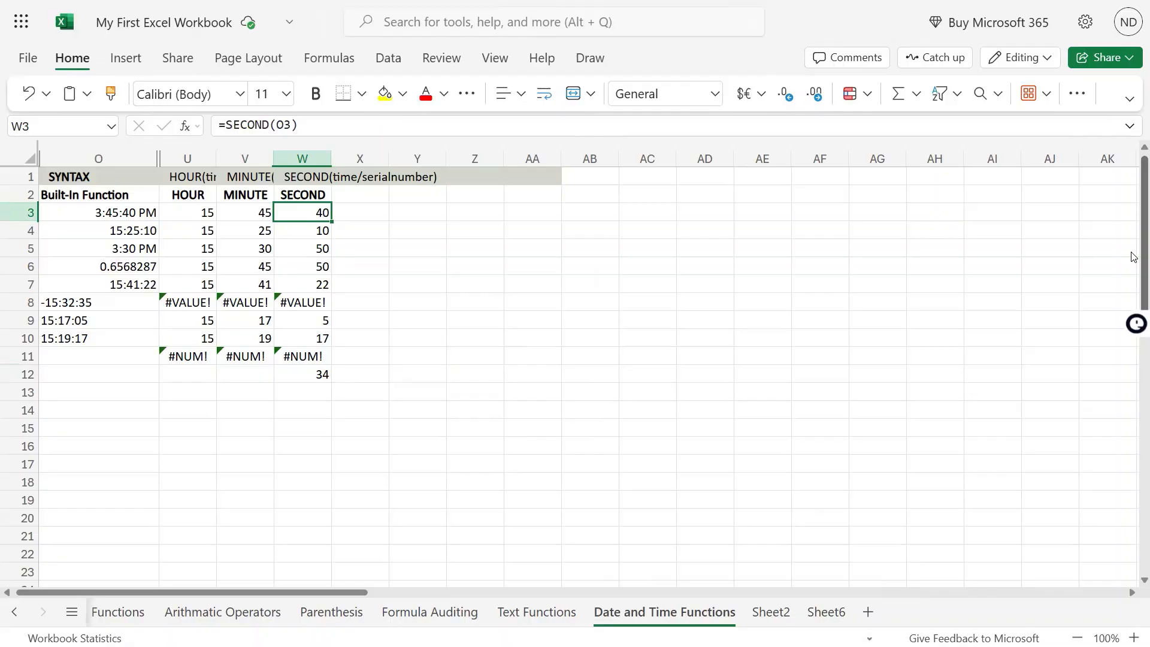